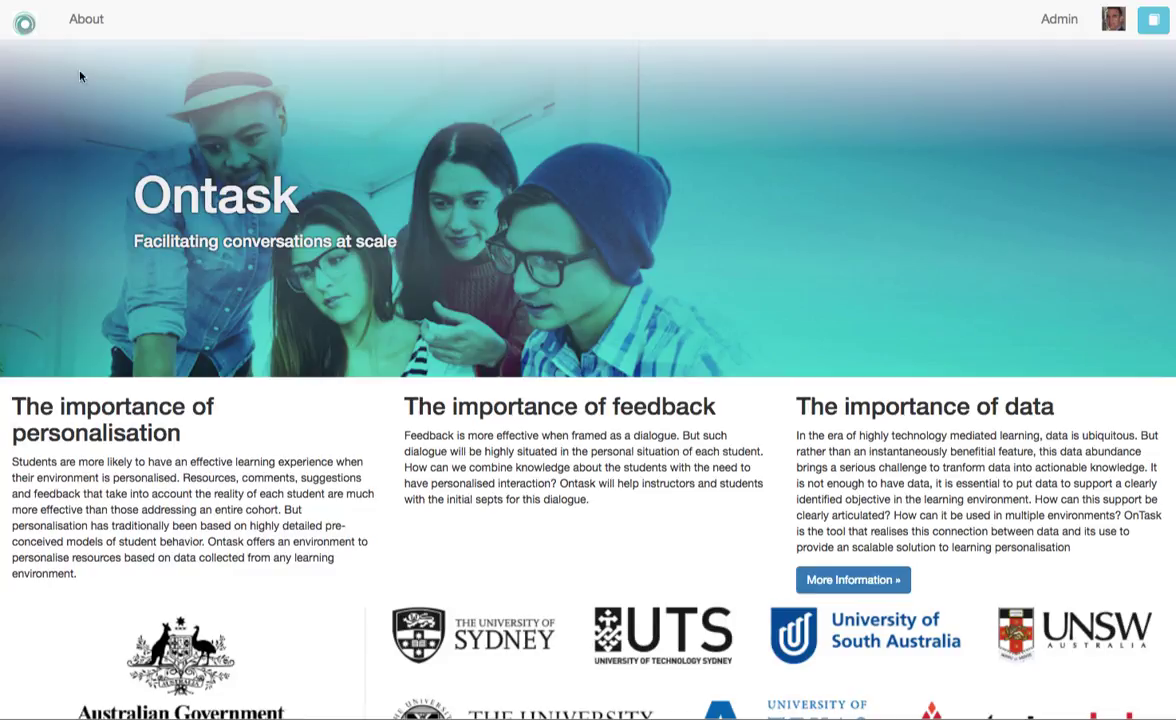
- Go from the OnTask landing page to the Workflows list, which shows the ELON3509 workflow
left_click(25, 24)
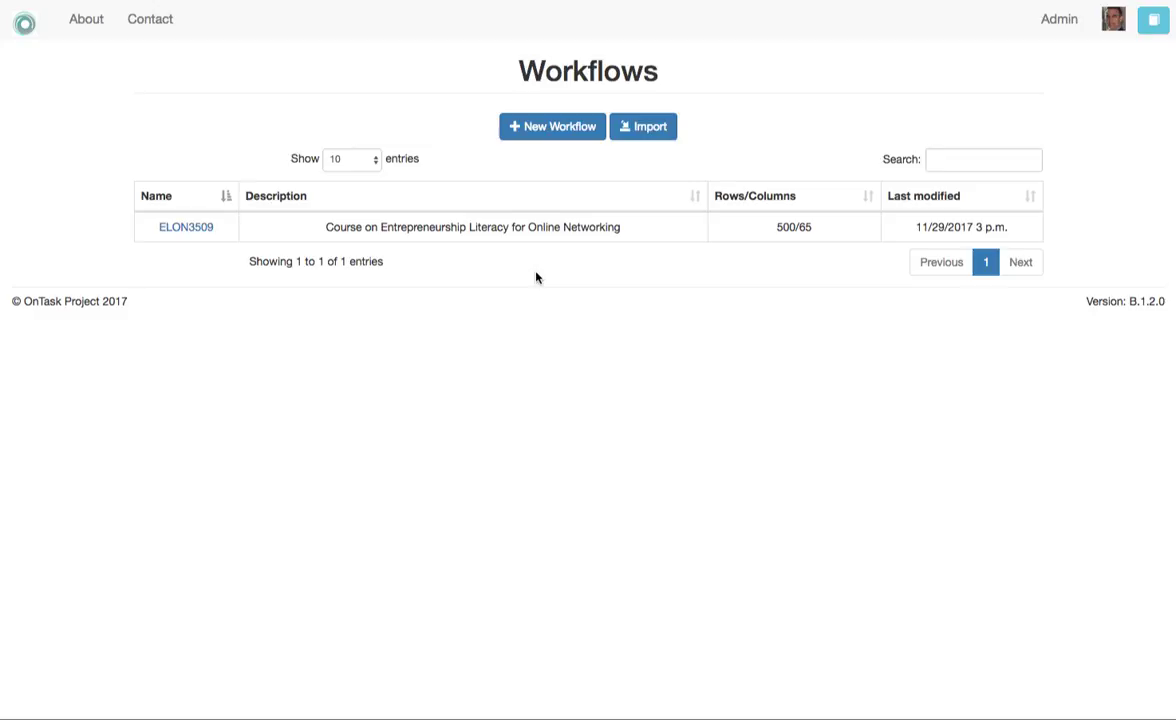
left_click(201, 230)
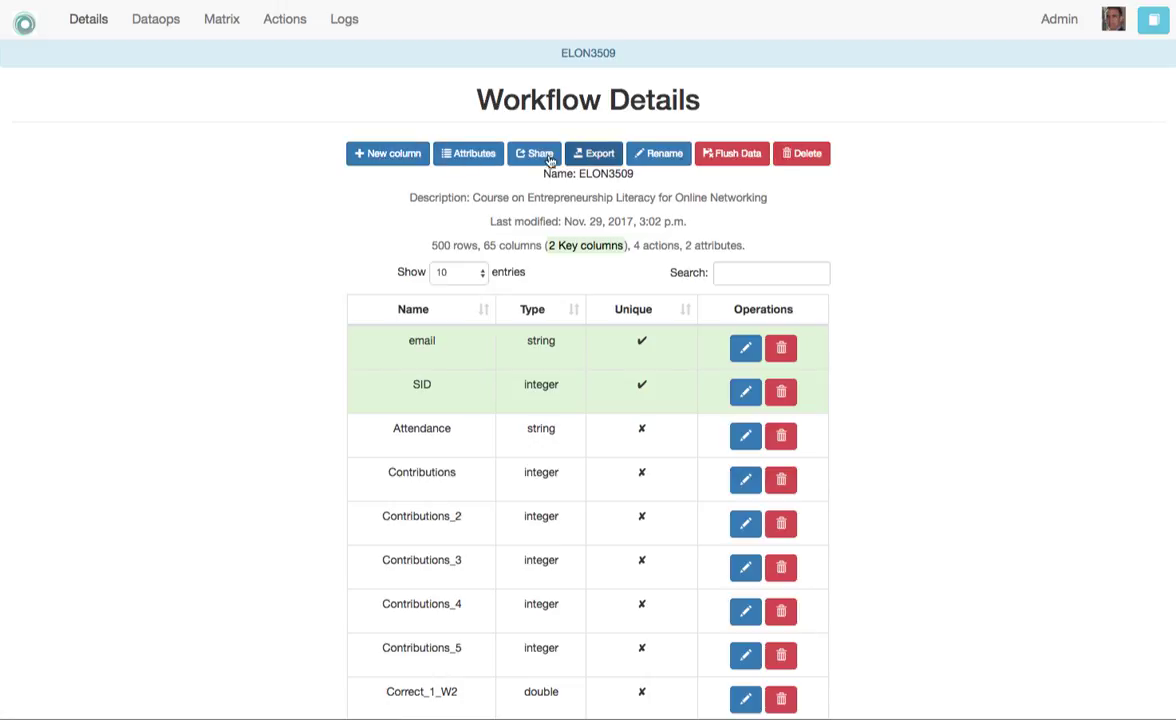
left_click(443, 153)
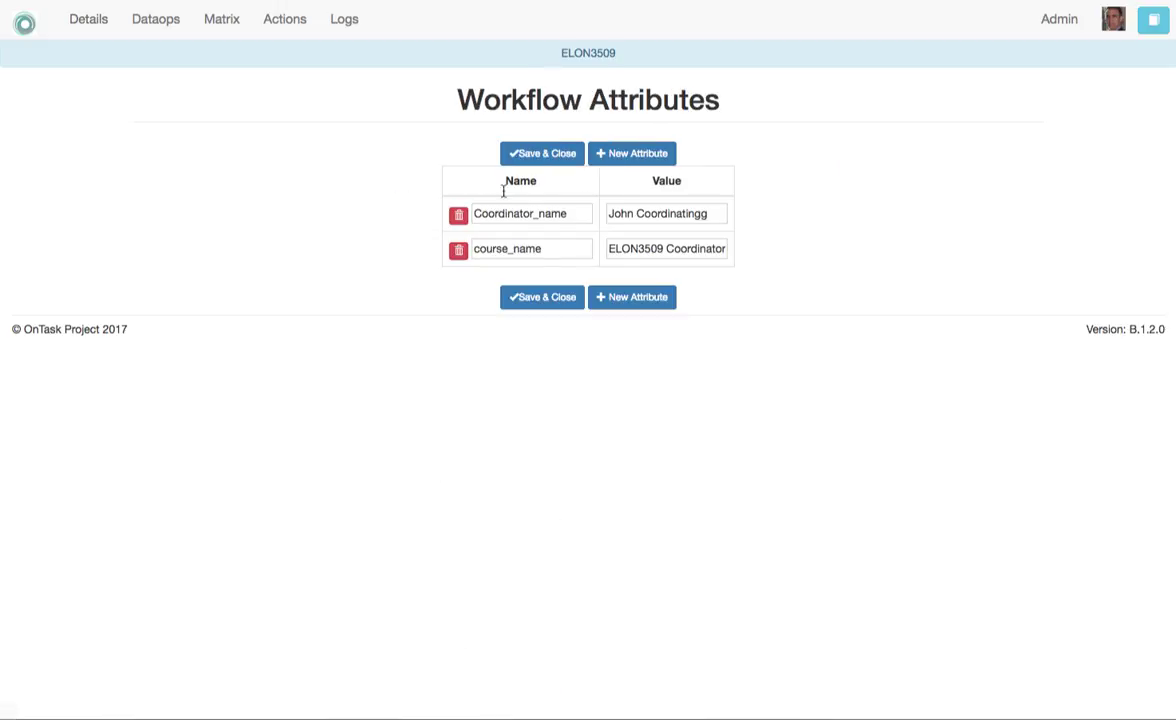
left_click(569, 309)
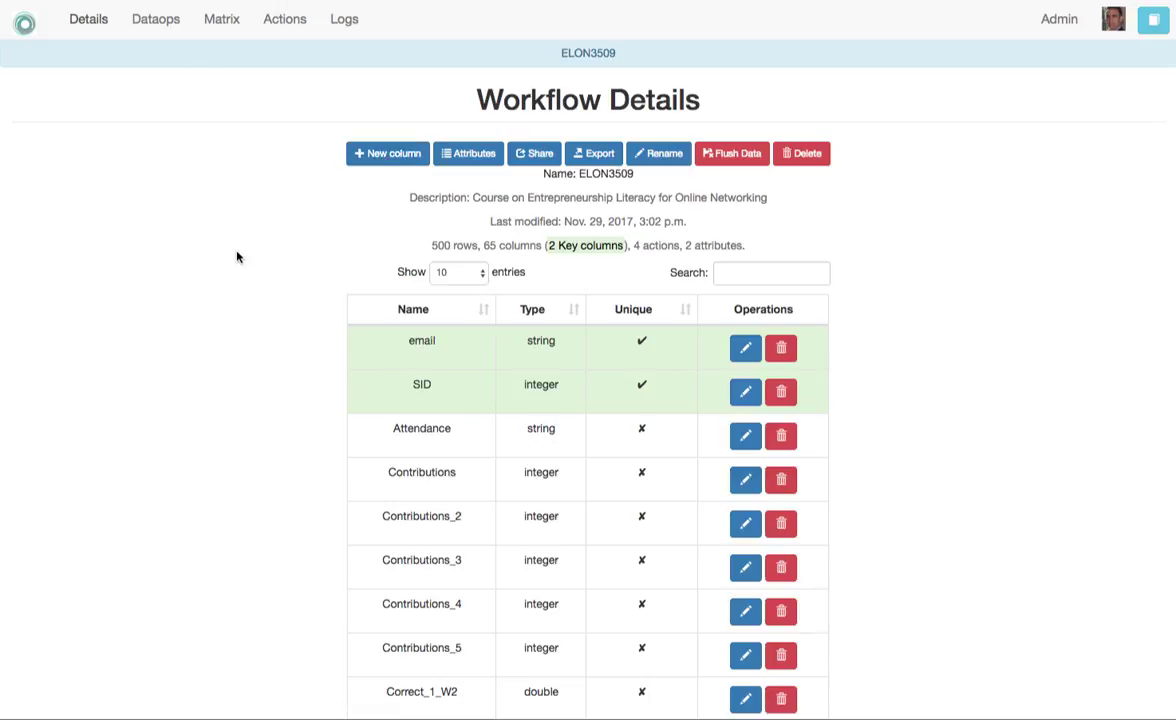
- Browse the ELON3509 student data matrix, then bring up its four actions
left_click(221, 19)
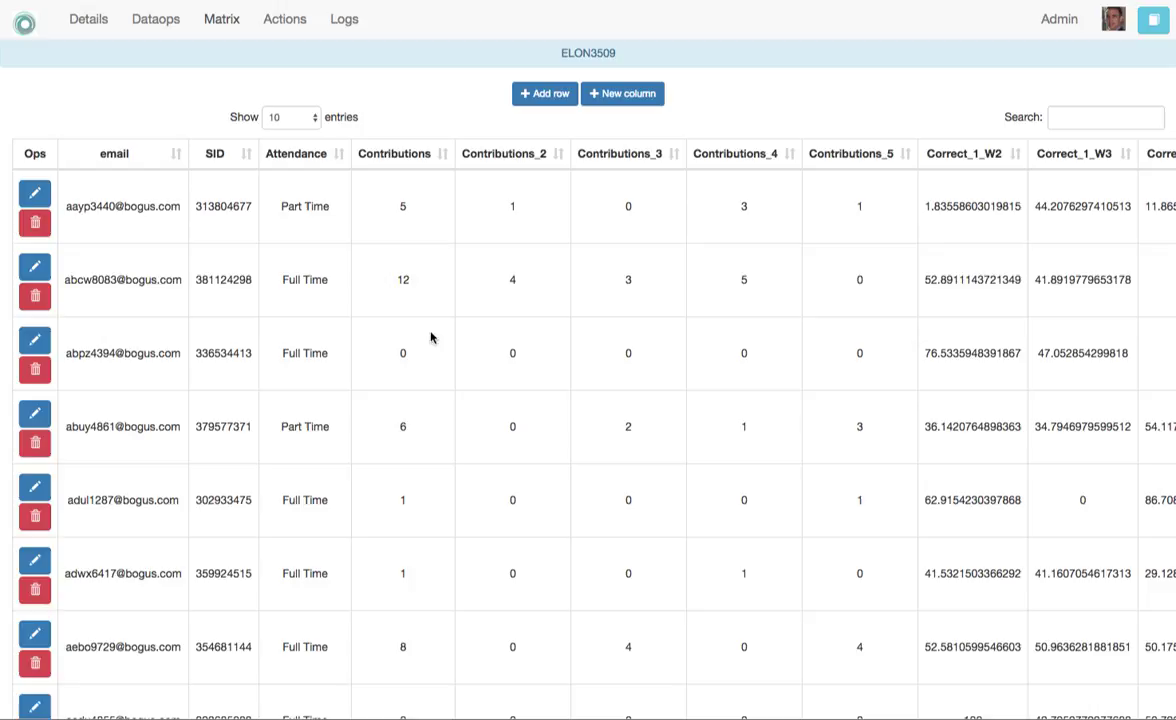
scroll(431, 330, "down", 5)
scroll(431, 330, "up", 4)
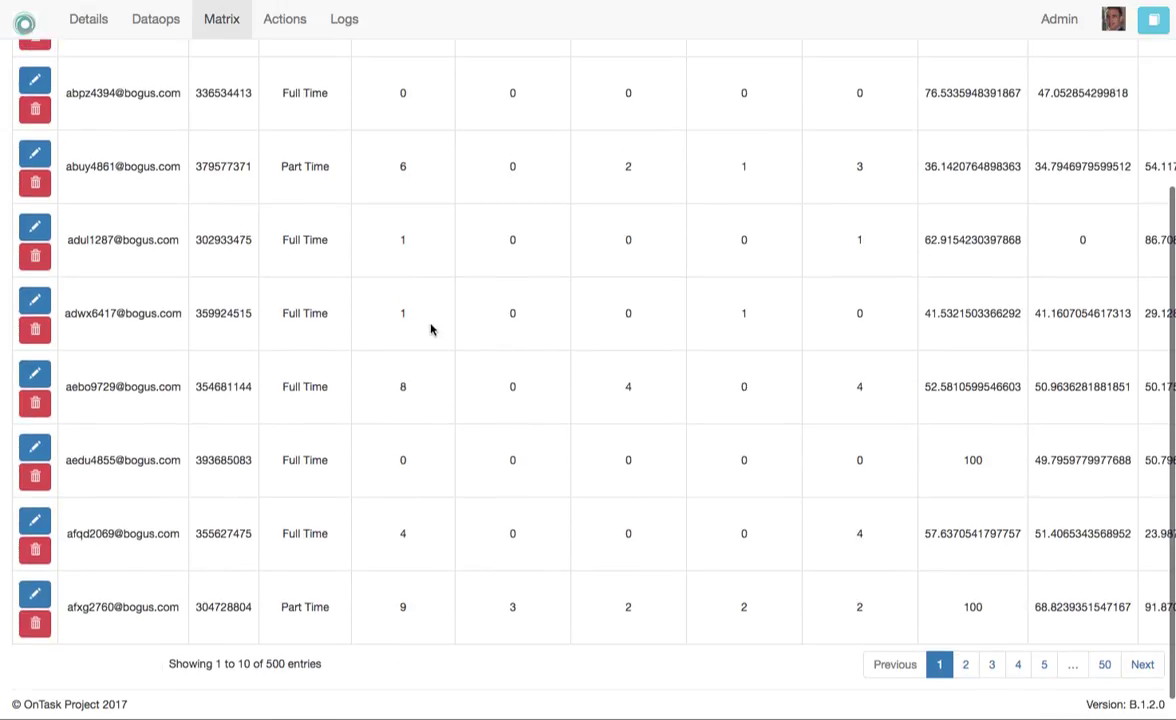
scroll(431, 326, "up", 2)
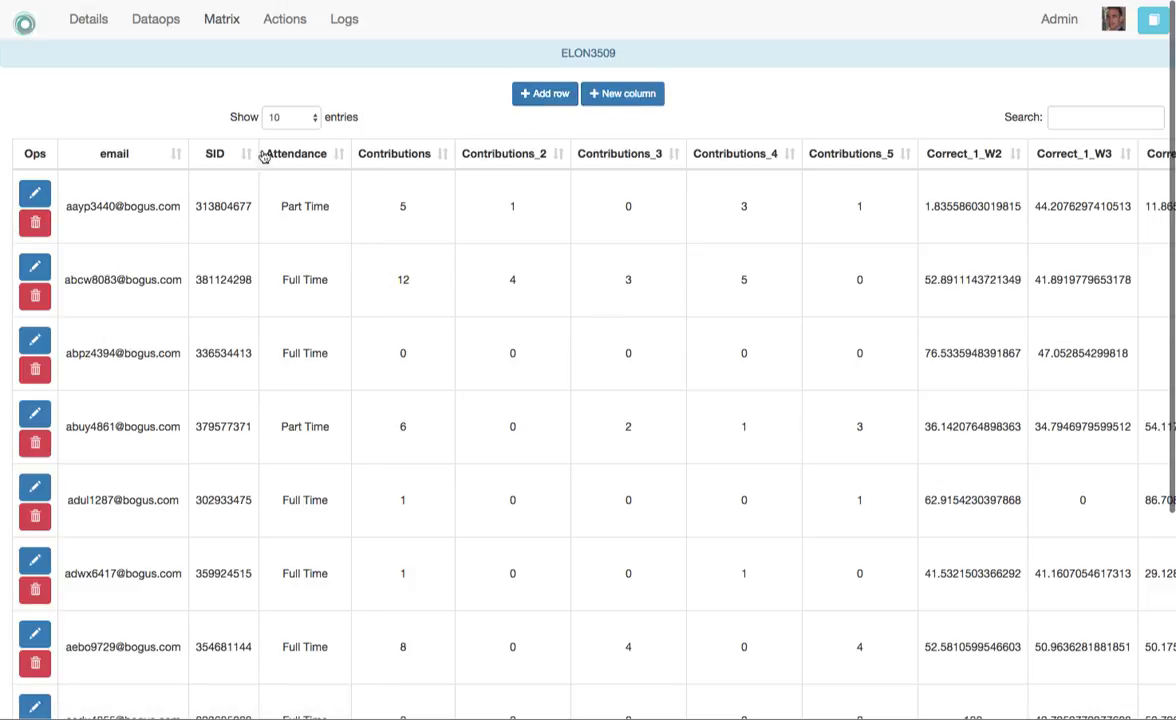
left_click(288, 21)
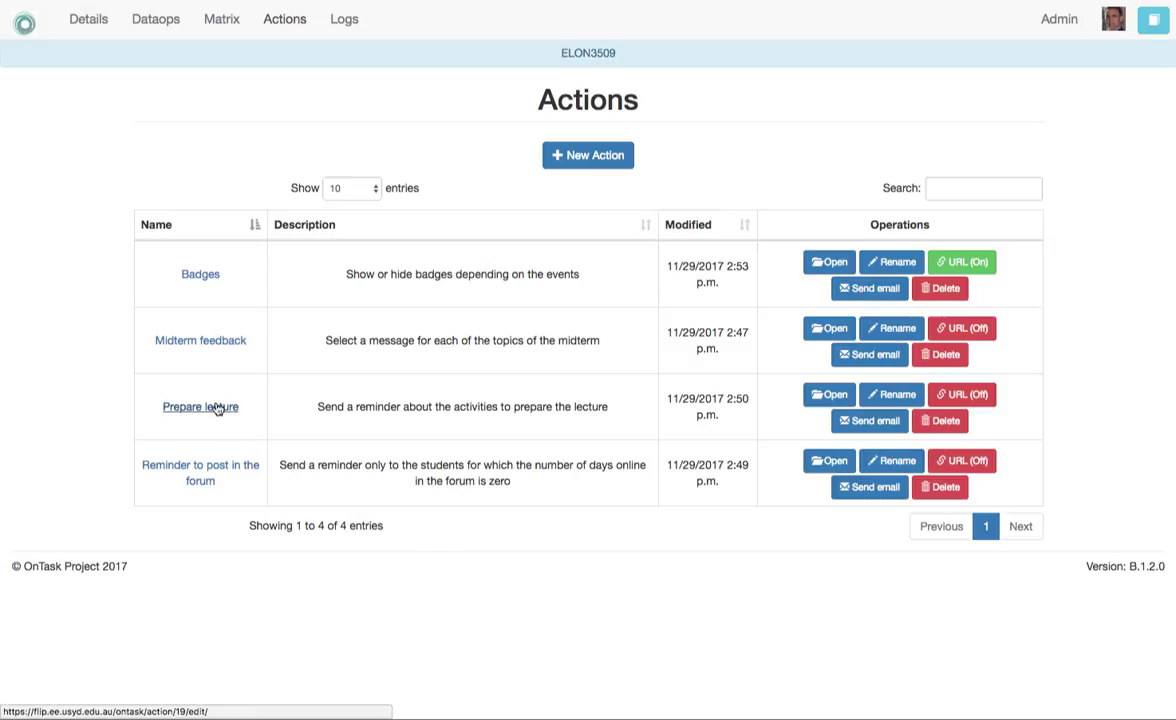
- Open 'Reminder to post in the forum' and confirm its Week 2 forum filter selects 145 of 500 rows
left_click(231, 472)
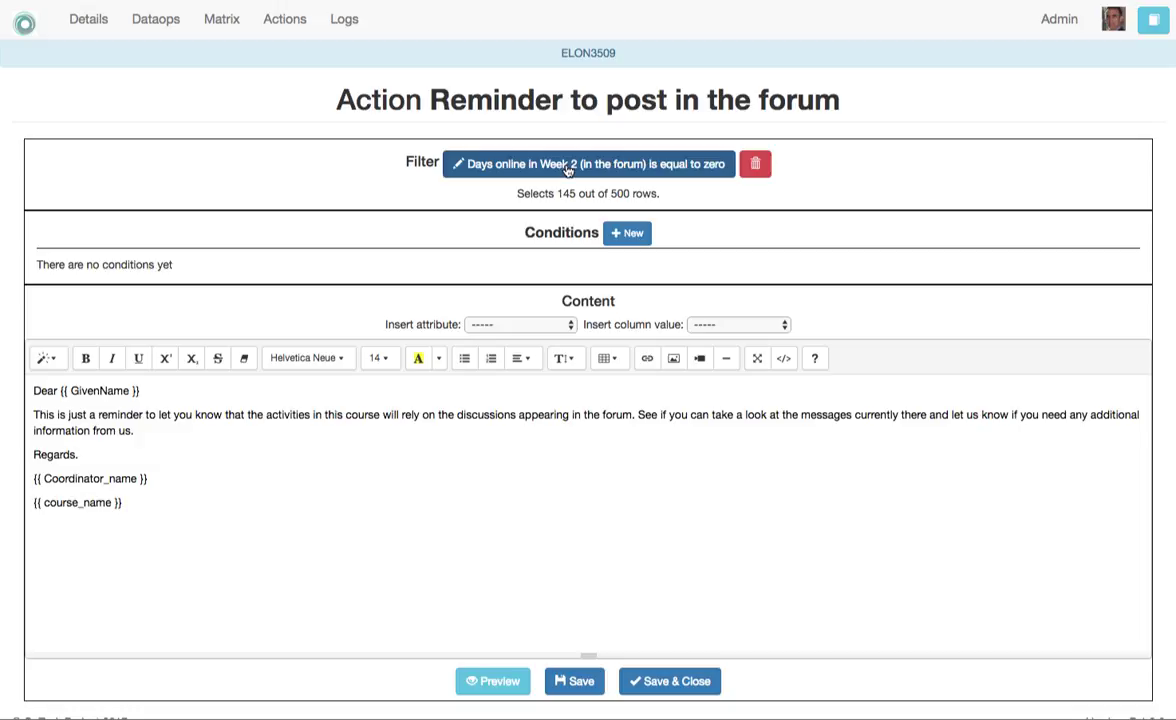
left_click(678, 170)
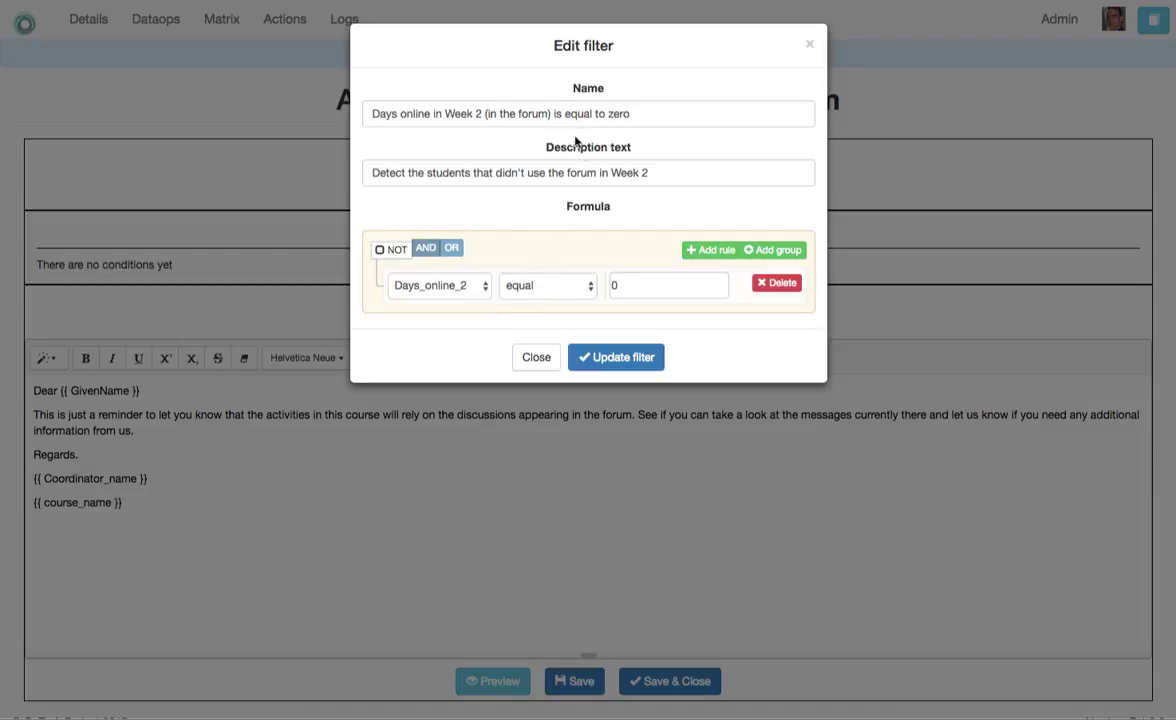
left_click(638, 365)
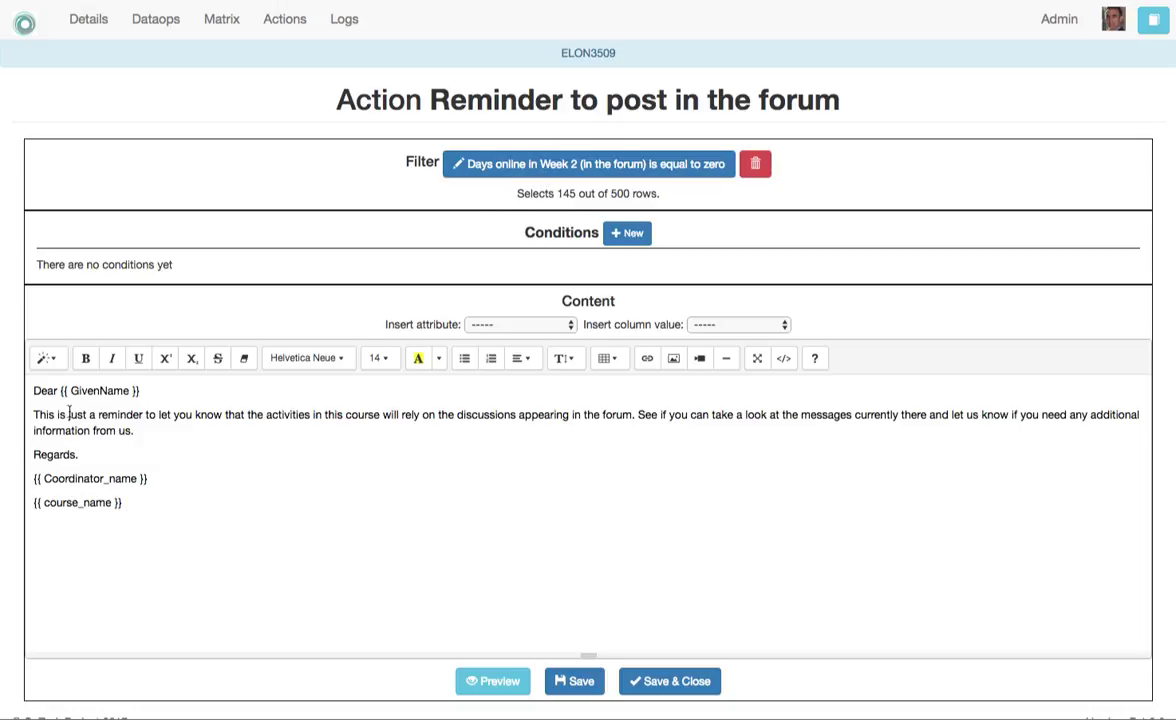
- Delete the name placeholder after 'Dear' and insert a fresh {{ GivenName }} column value
left_click_drag(33, 391, 182, 507)
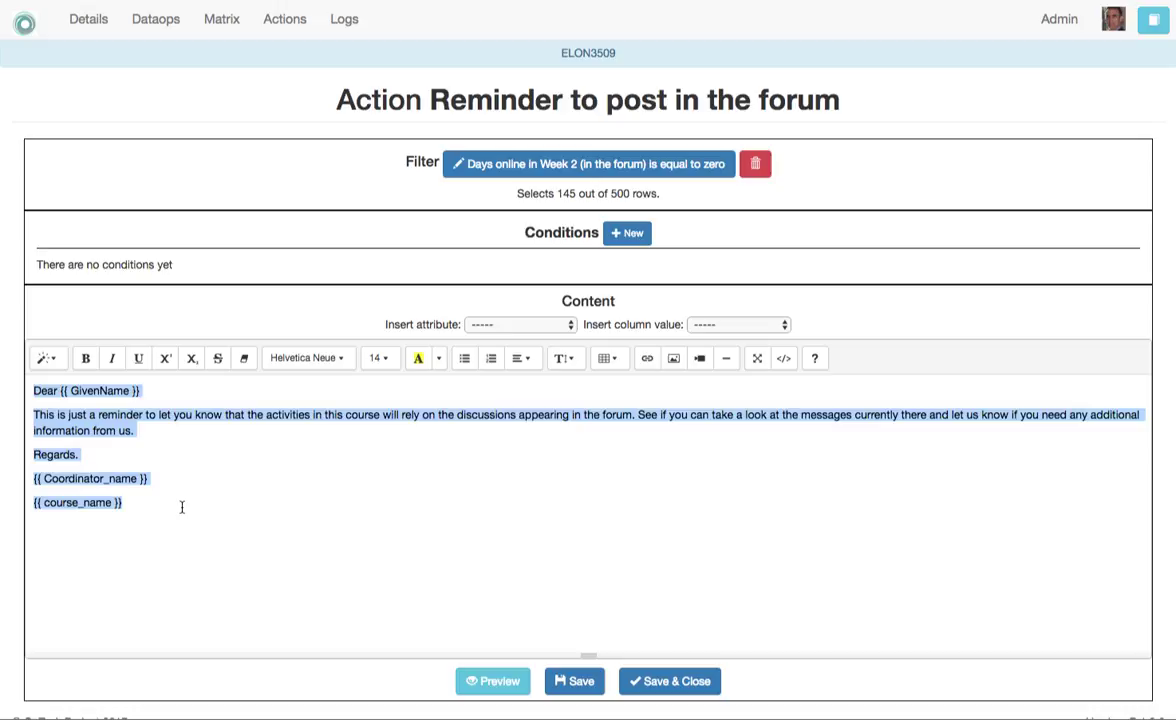
left_click(181, 511)
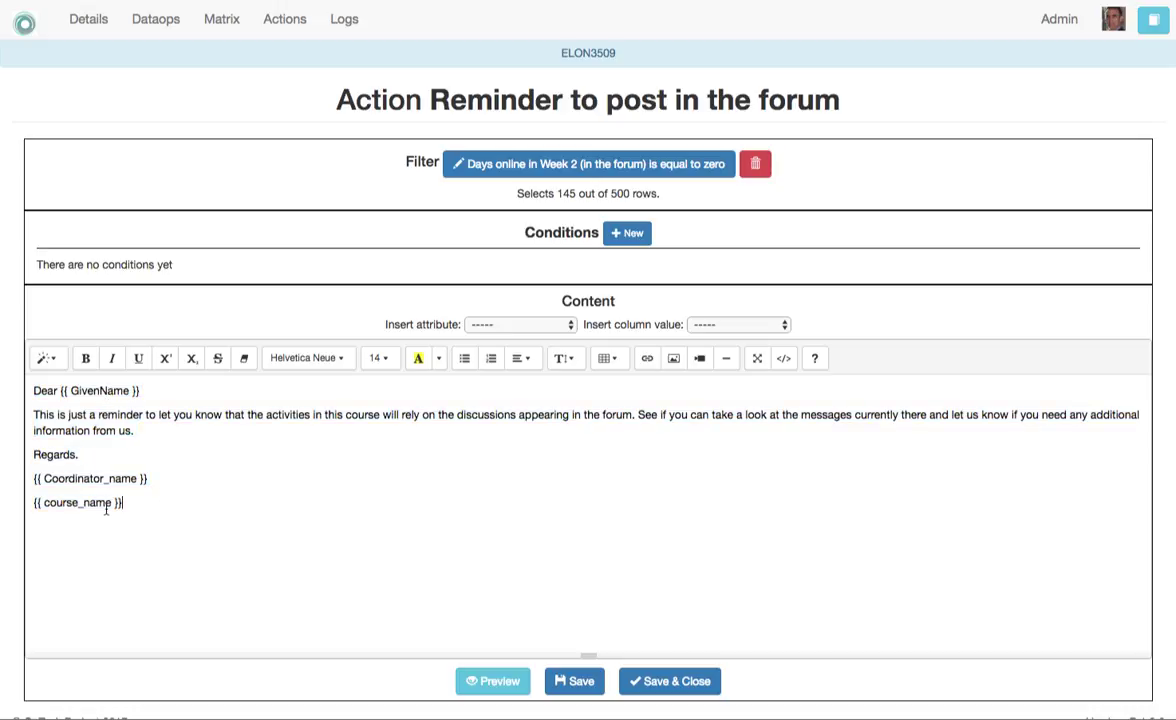
left_click_drag(60, 391, 143, 387)
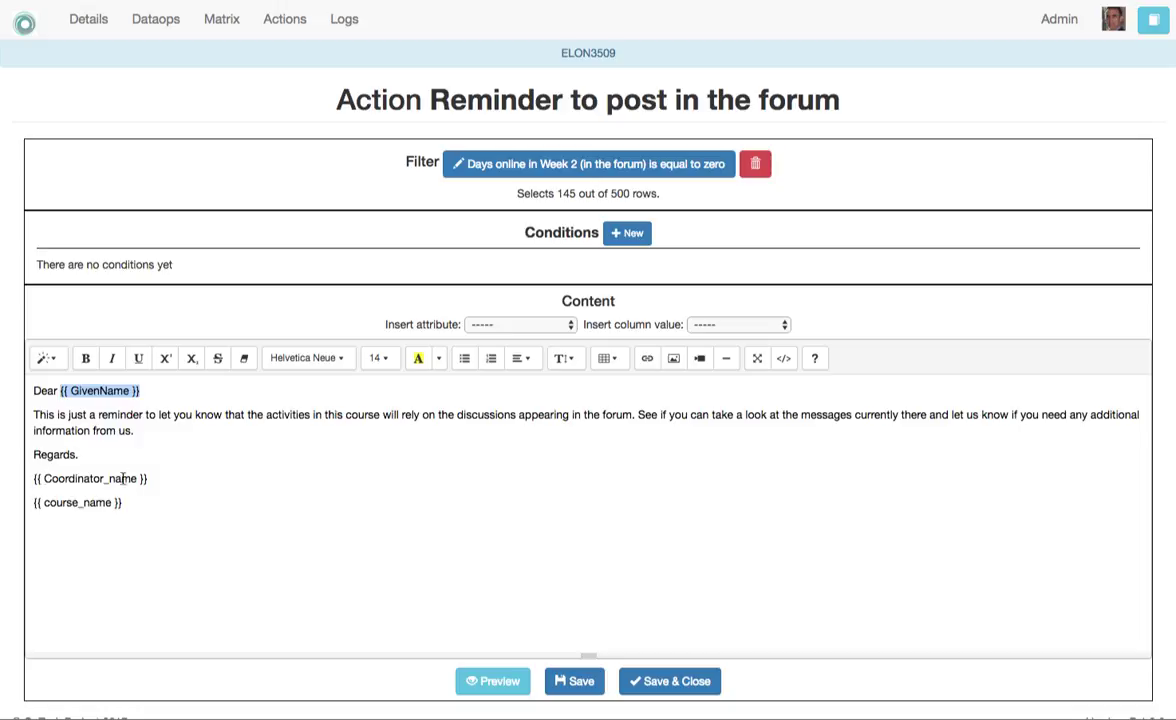
left_click_drag(29, 478, 143, 505)
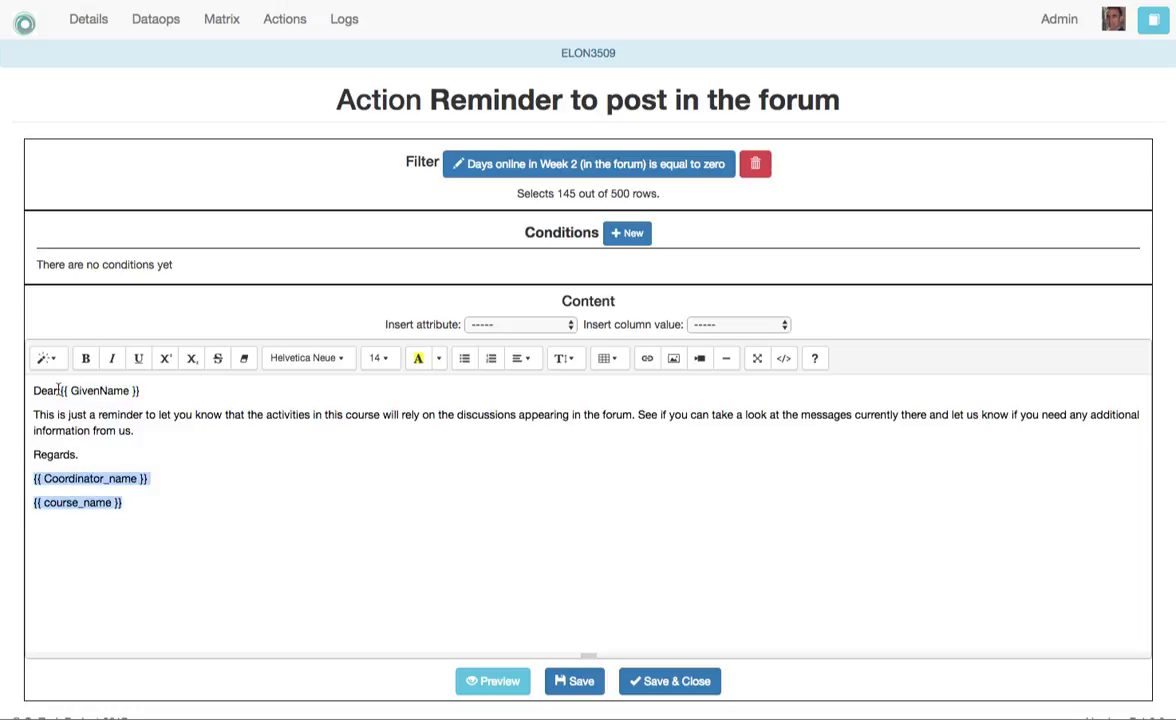
left_click_drag(60, 391, 143, 392)
key("BackSpace")
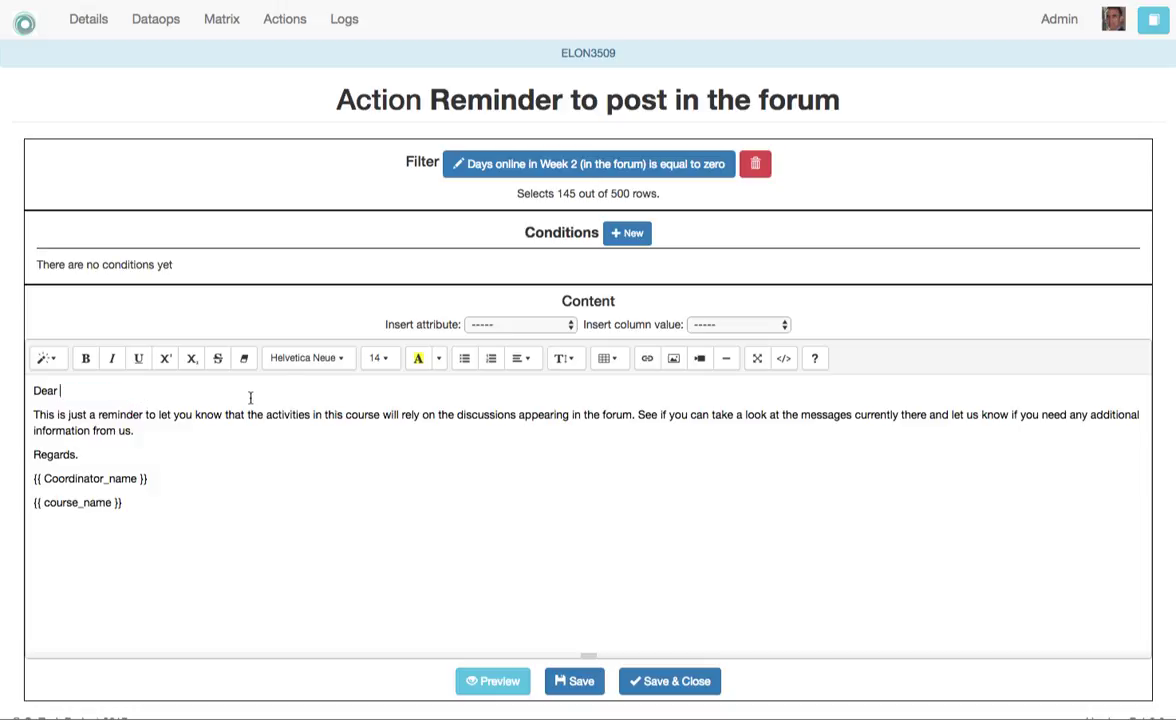
left_click(701, 326)
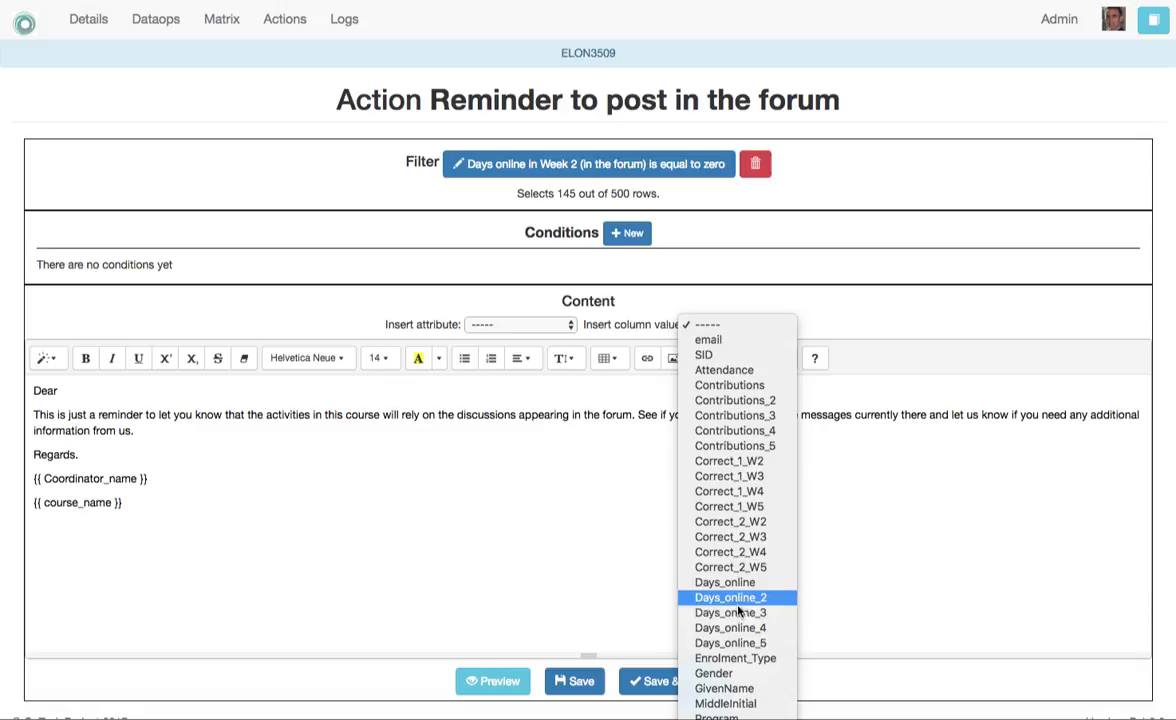
left_click(747, 688)
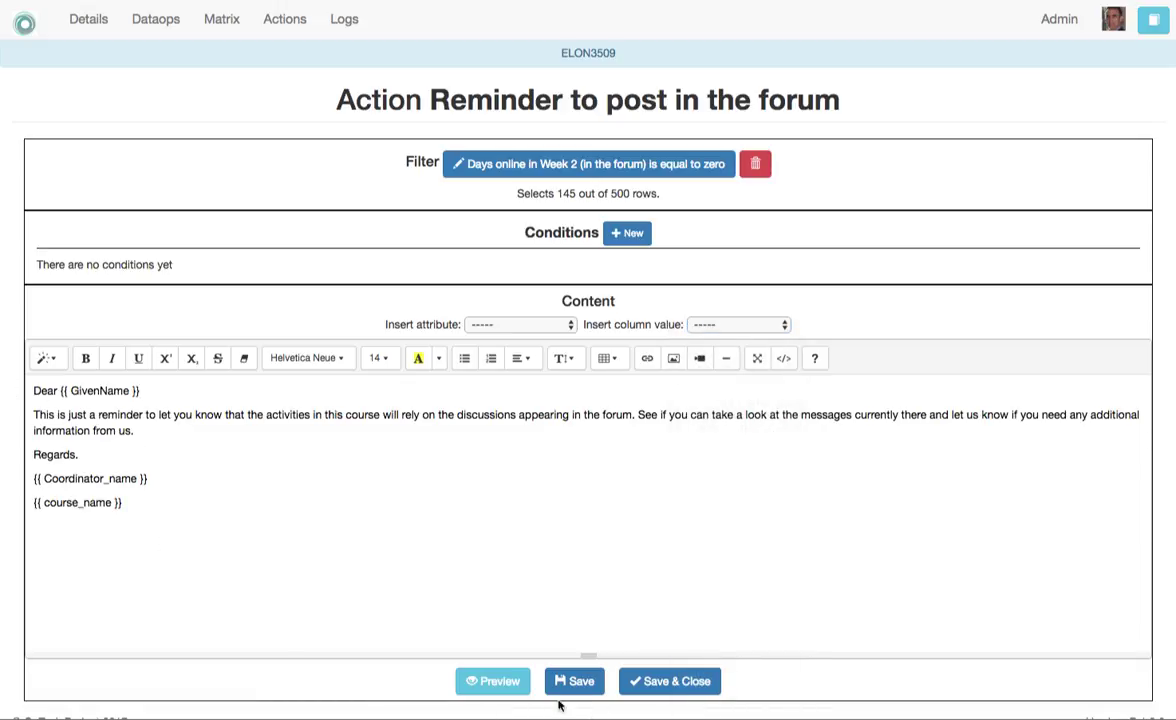
- Step through several students' personalised reminder email previews, then save the action
left_click(492, 684)
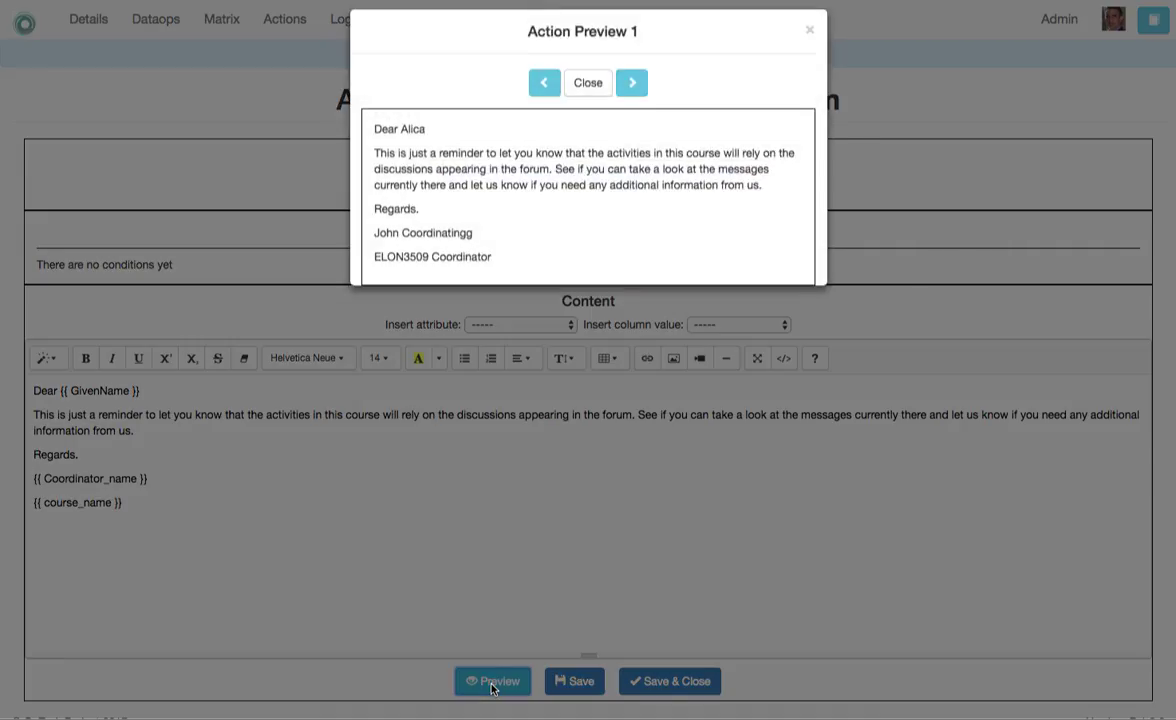
left_click(632, 98)
left_click(632, 98)
left_click(632, 98)
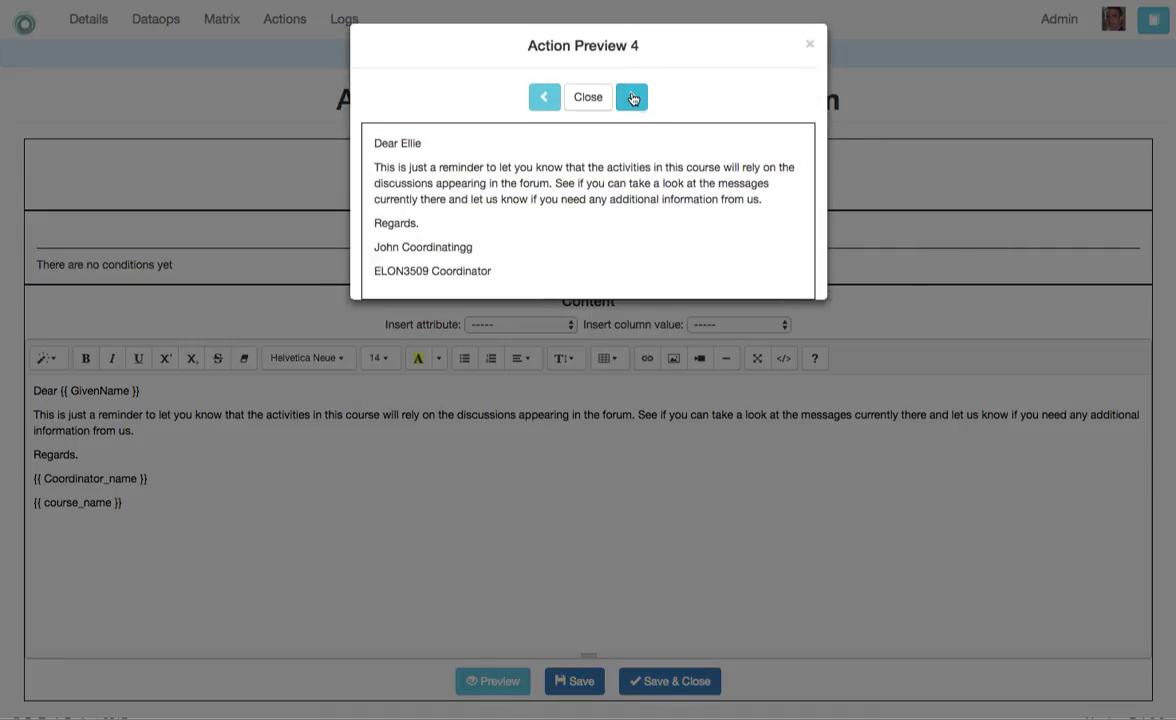
left_click(632, 98)
left_click(632, 98)
left_click(632, 98)
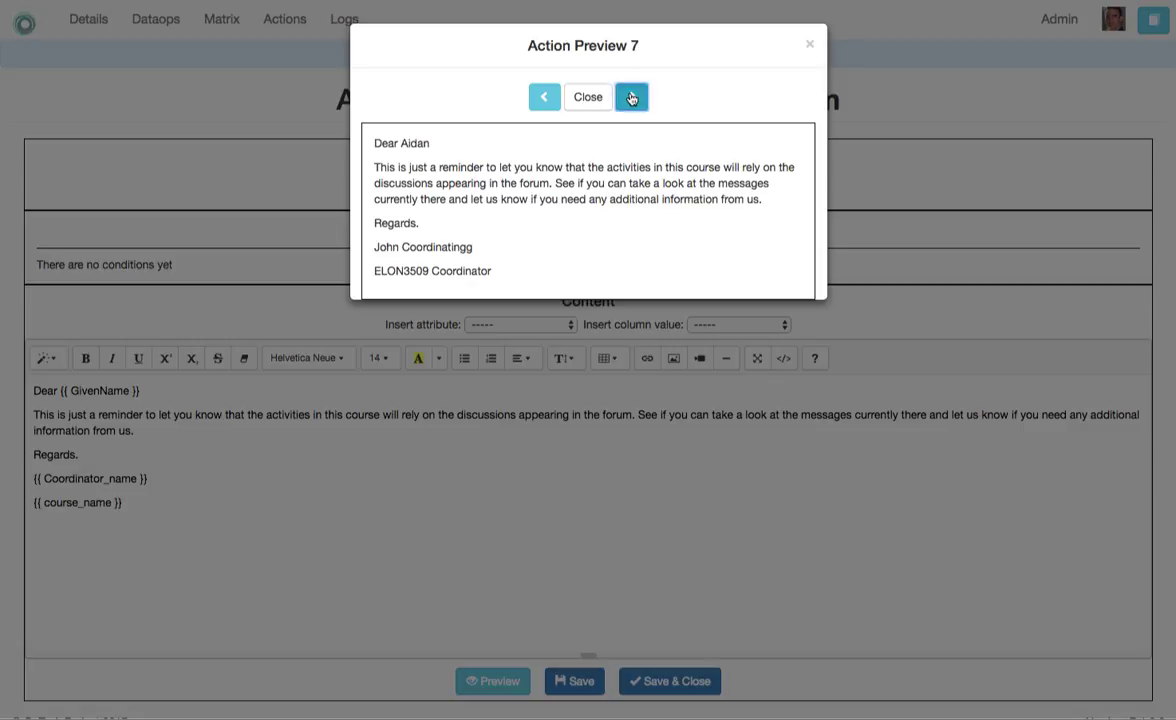
left_click(632, 98)
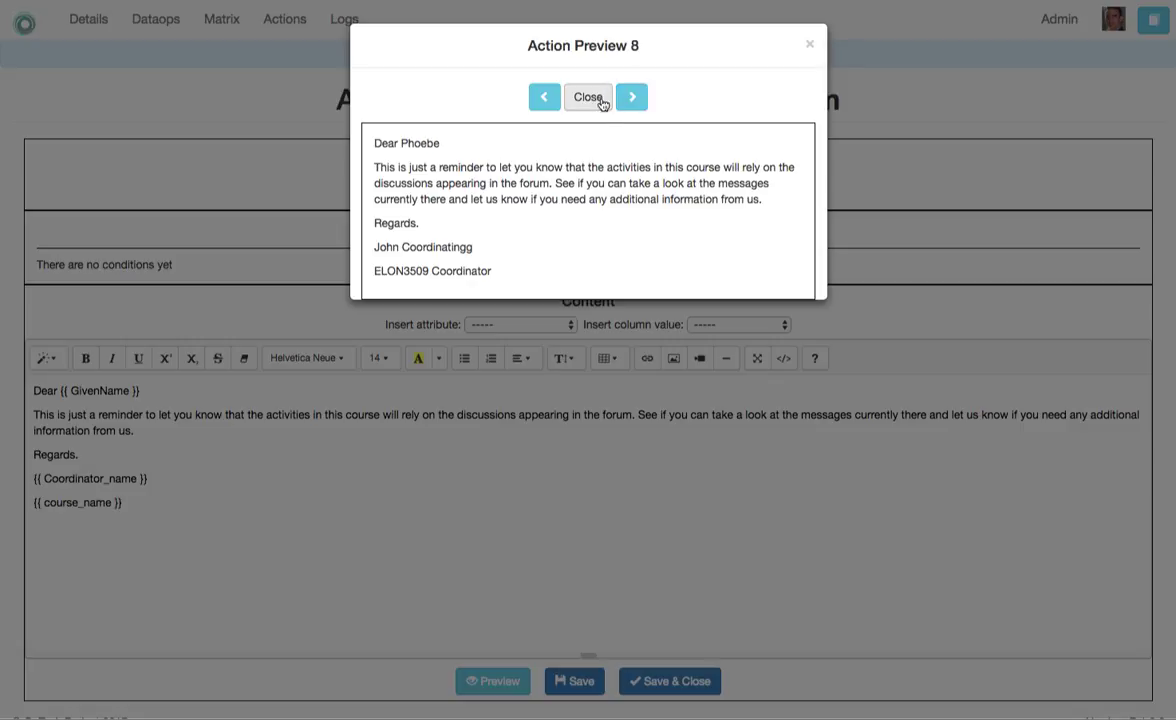
left_click(594, 98)
left_click(672, 687)
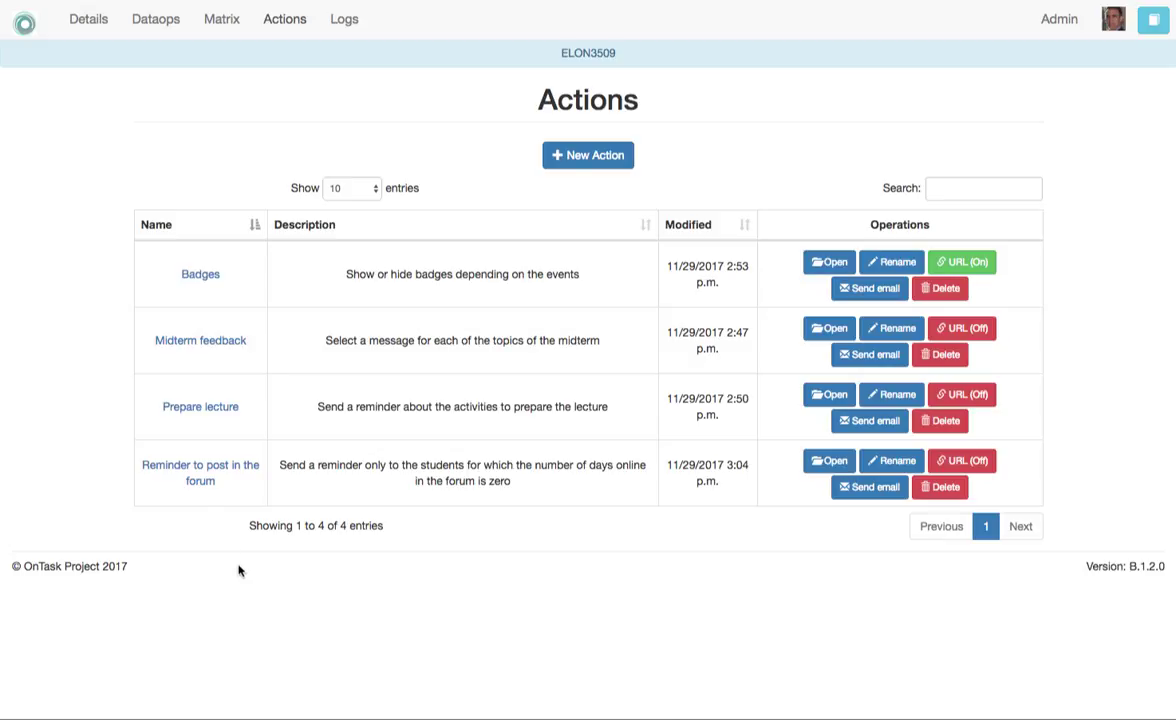
- Open 'Prepare lecture' and review its 'Only low to mid engagement' filter, which selects 219 of 500 rows
left_click(191, 410)
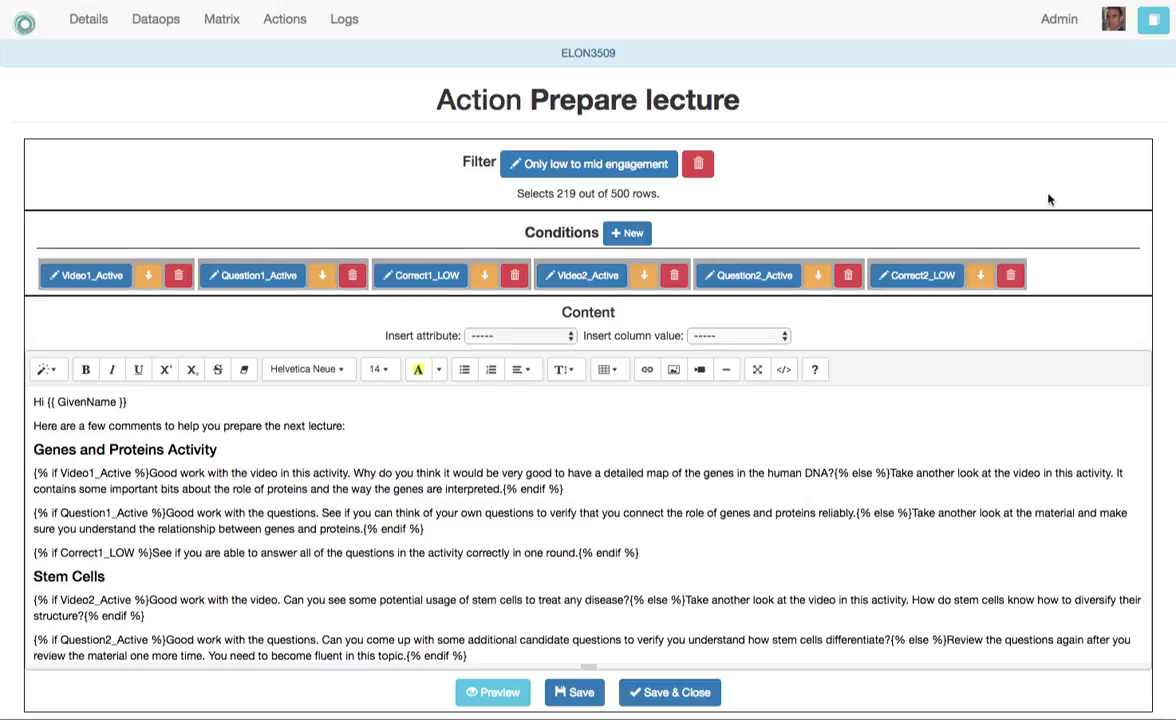
scroll(976, 197, "down", 1)
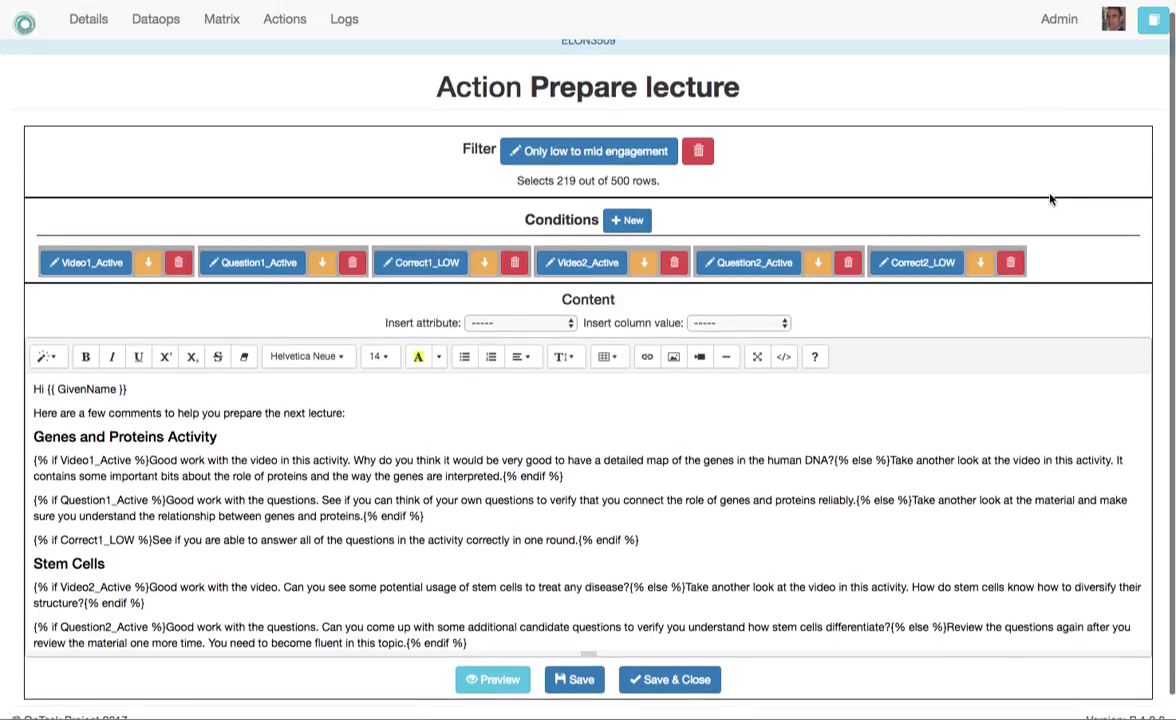
left_click(590, 160)
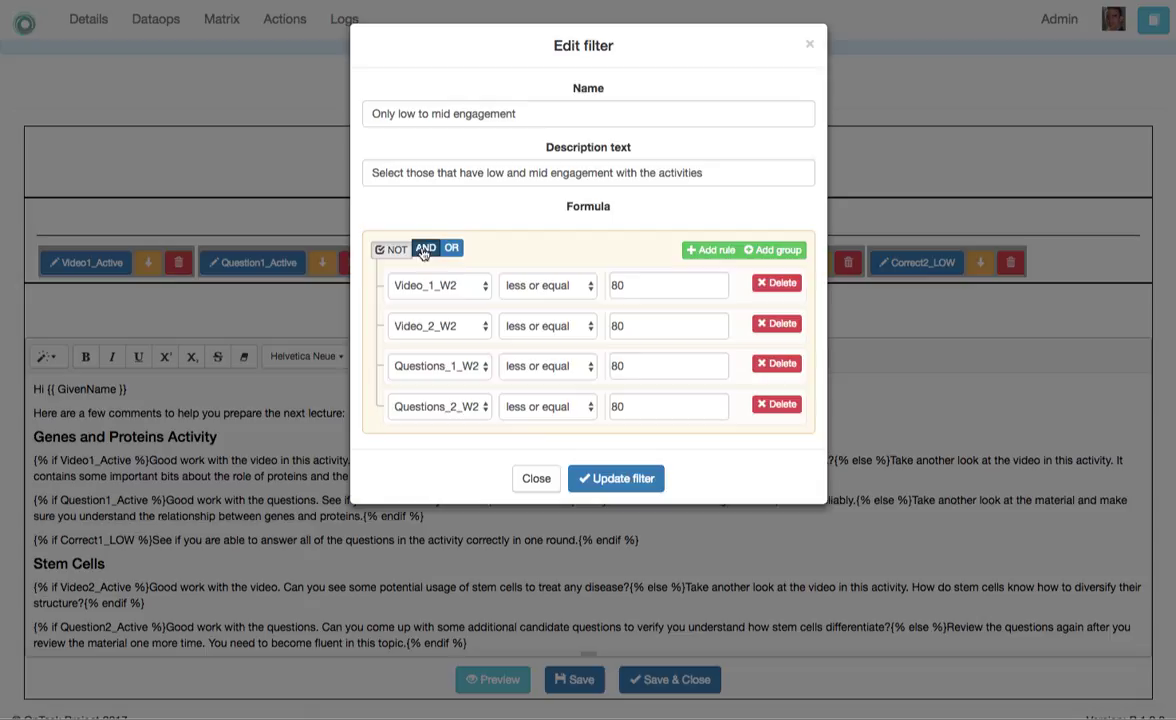
left_click(642, 478)
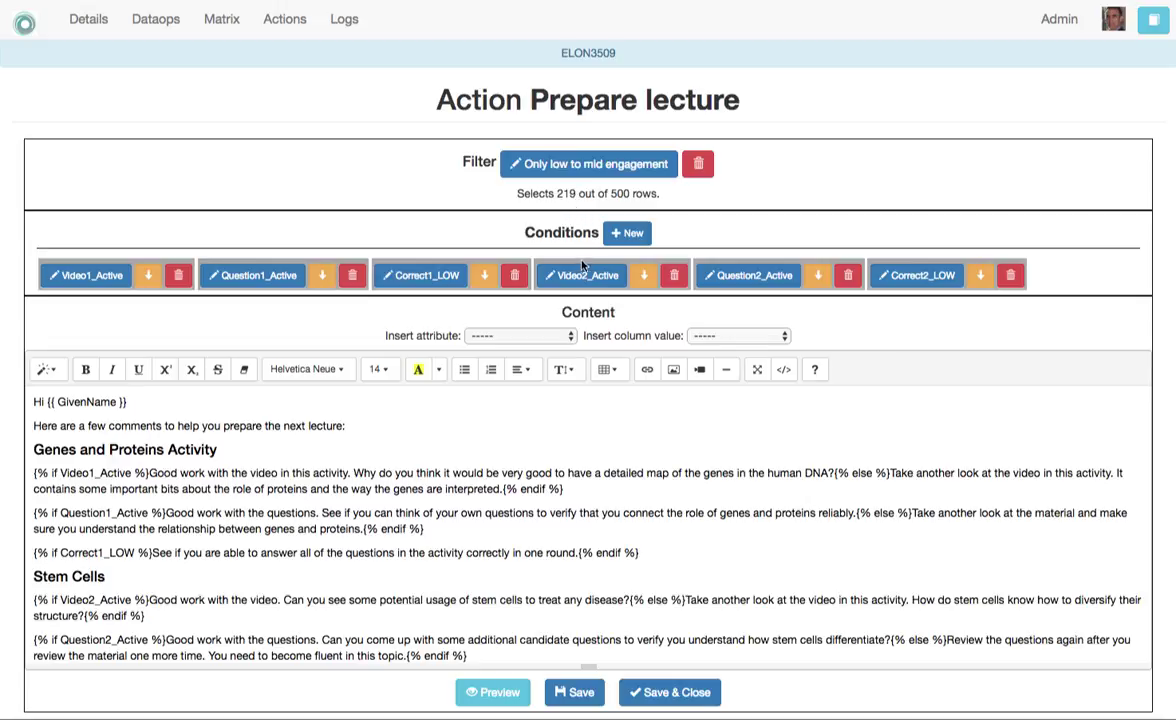
left_click(100, 278)
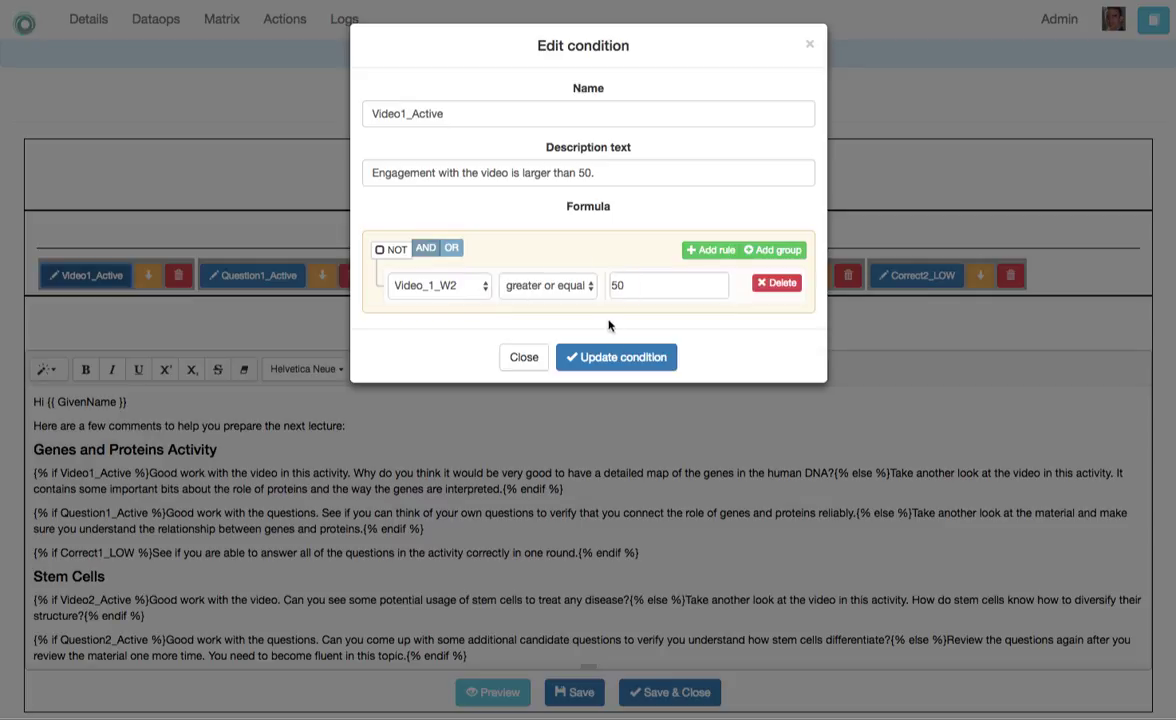
left_click(619, 358)
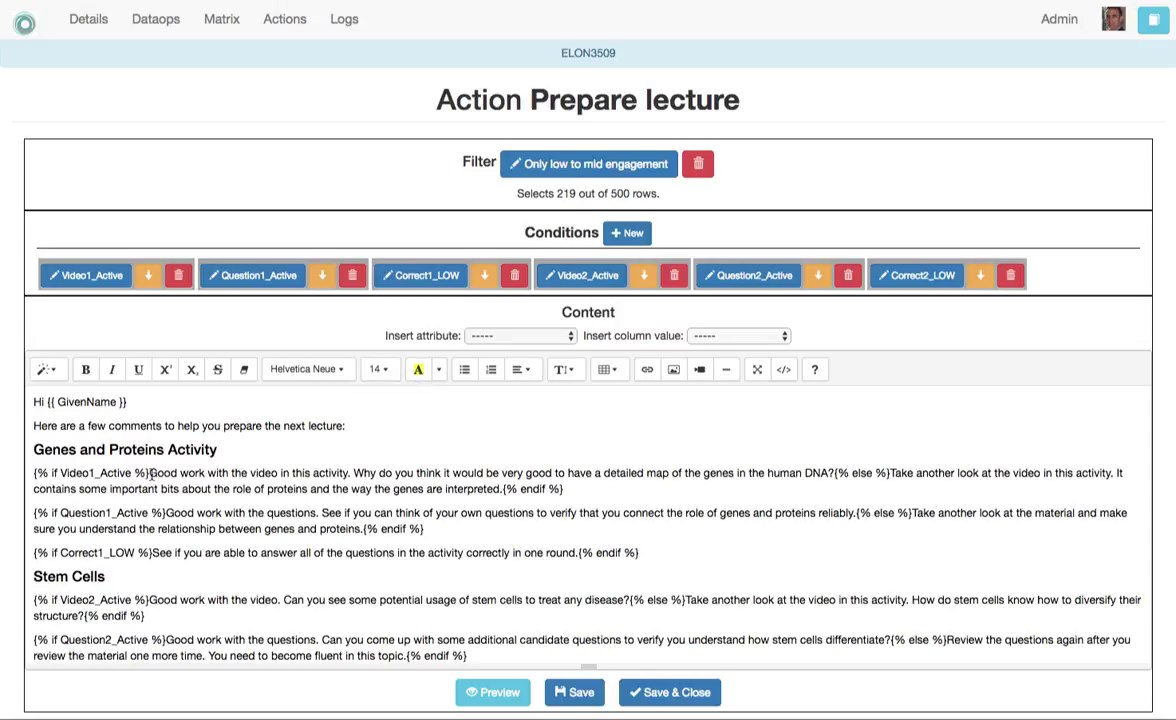
- Wrap the first Genes and Proteins video paragraph in a {% if Video1_Active %}…{% endif %} block
left_click_drag(150, 474, 503, 489)
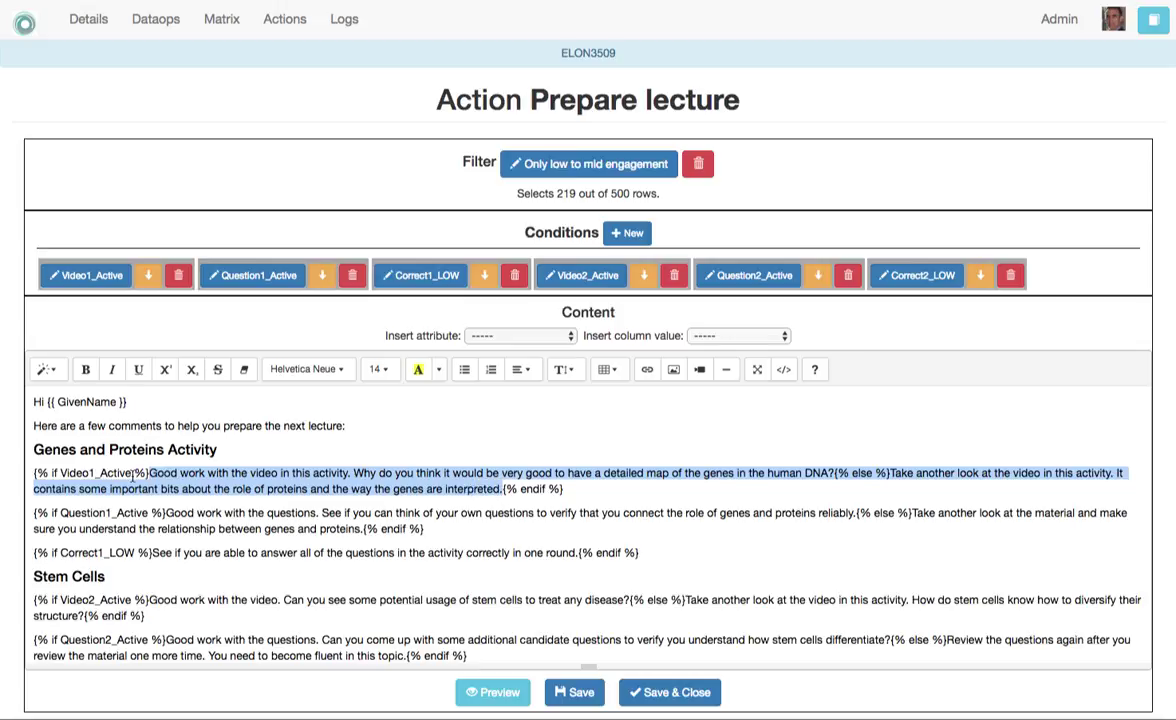
left_click(579, 488)
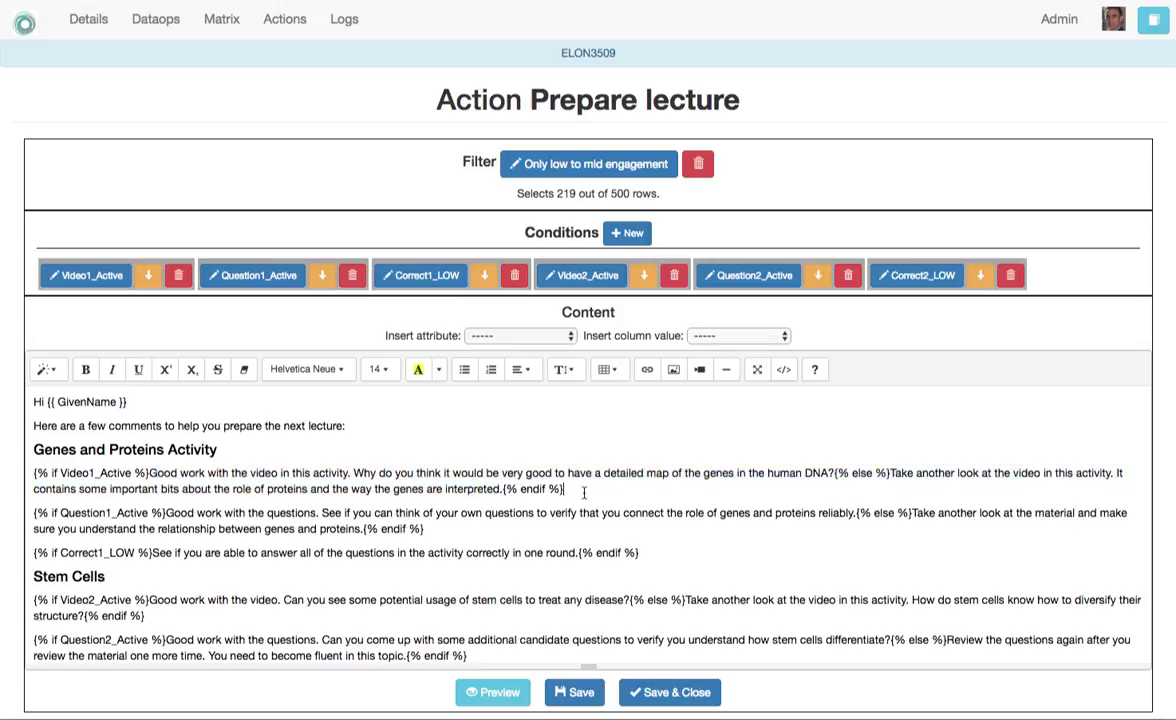
left_click(34, 472, "shift")
key("ctrl+c")
key("BackSpace")
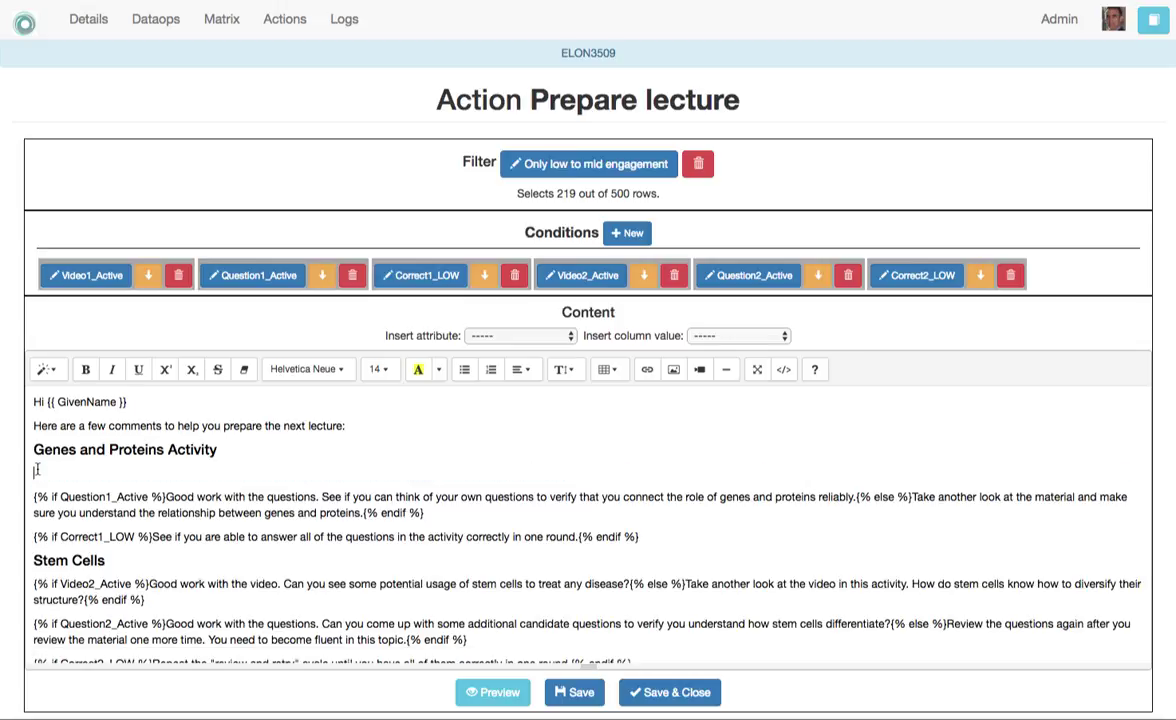
key("ctrl+v")
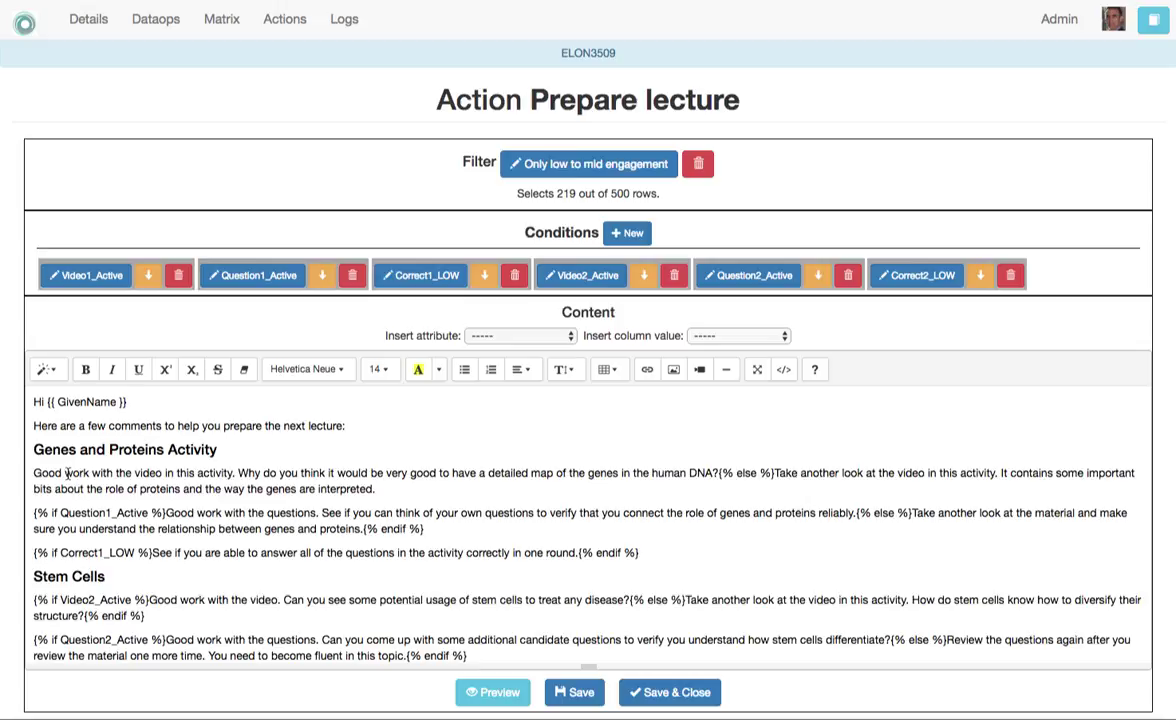
left_click_drag(36, 473, 376, 489)
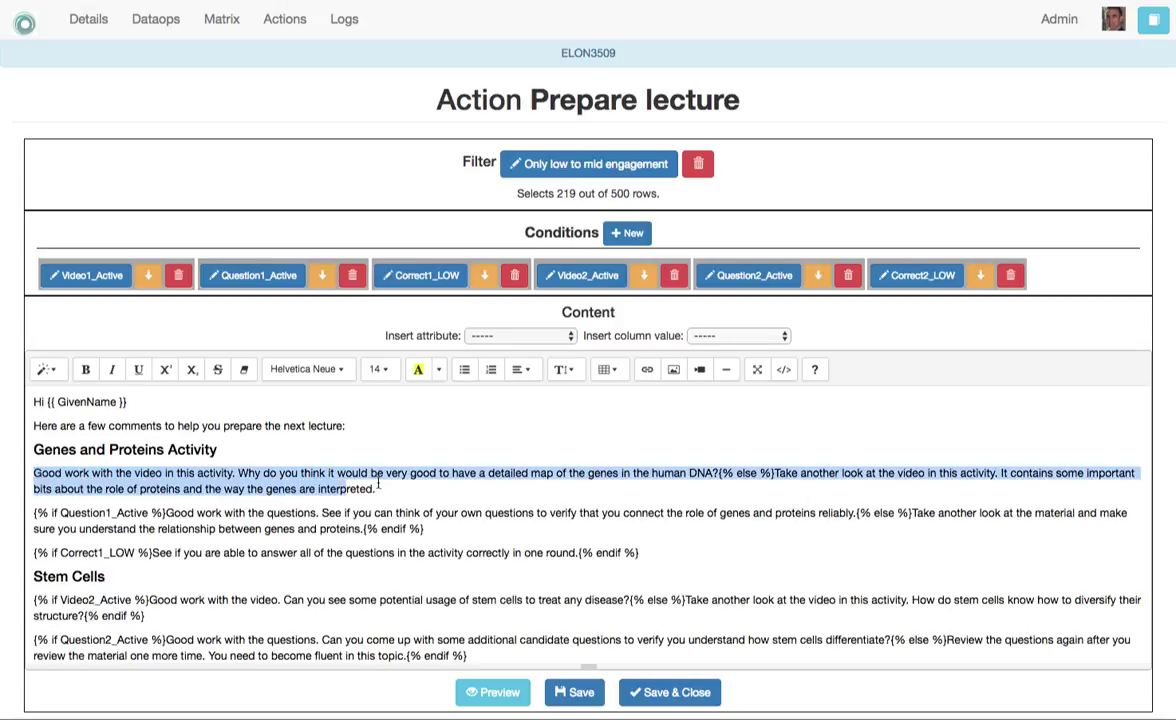
left_click(130, 275)
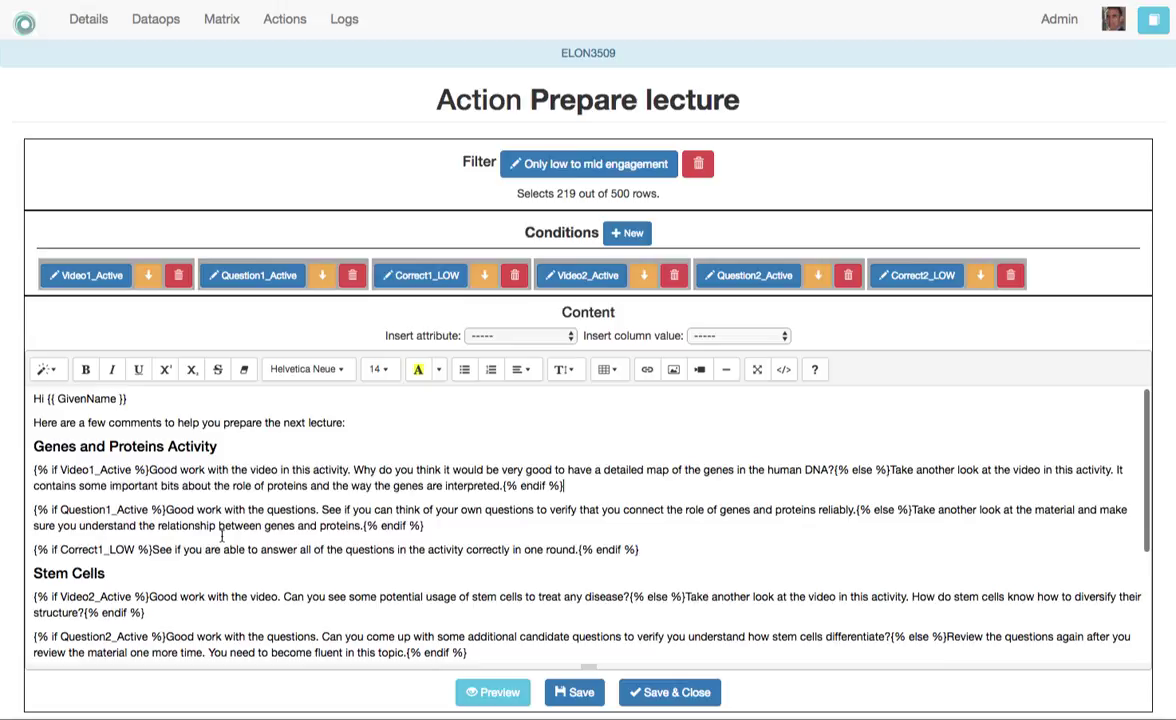
scroll(221, 537, "down", 1)
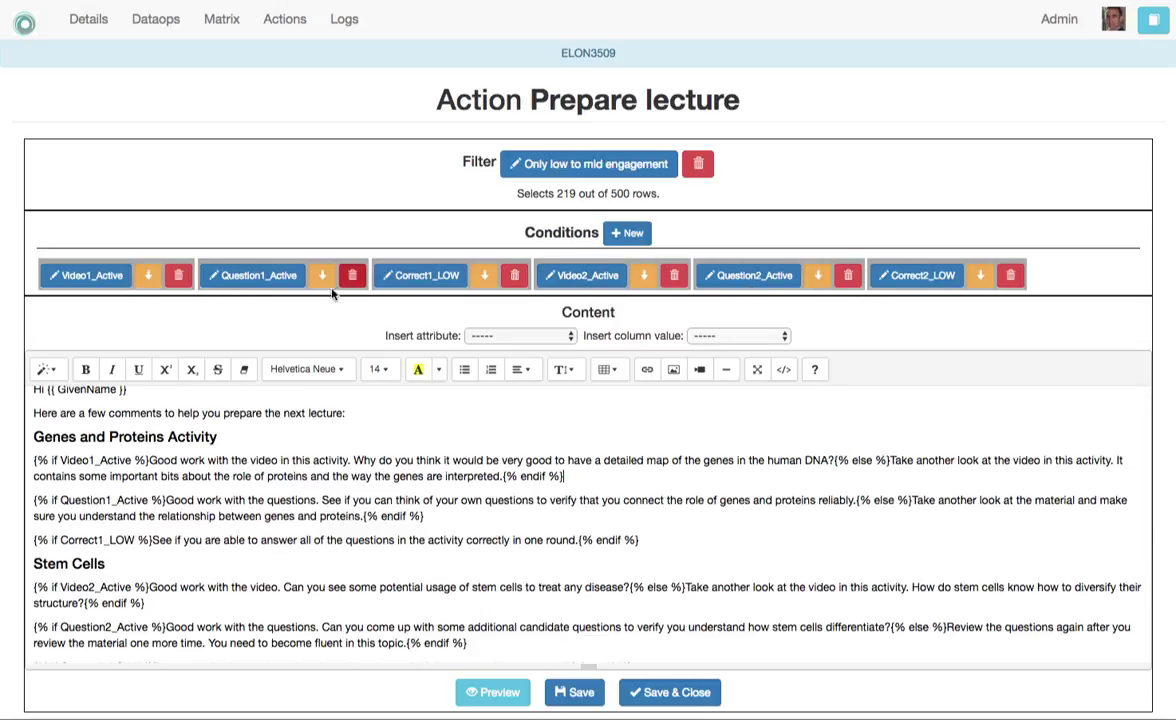
scroll(478, 492, "down", 4)
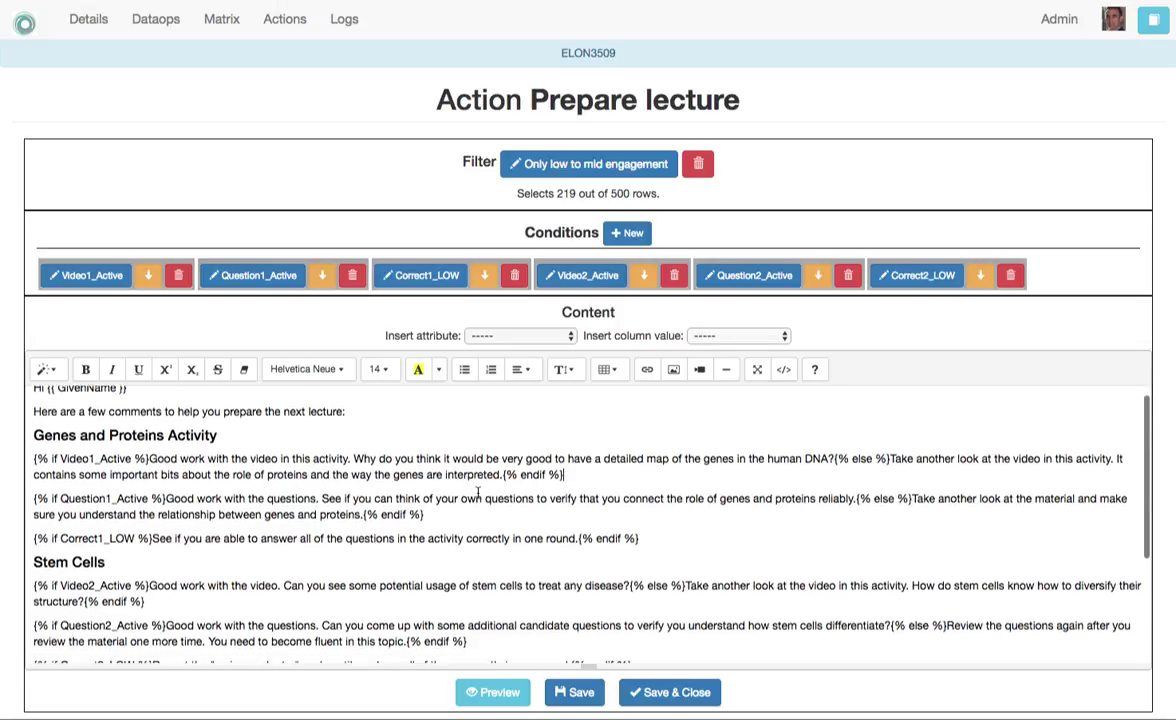
scroll(476, 492, "up", 2)
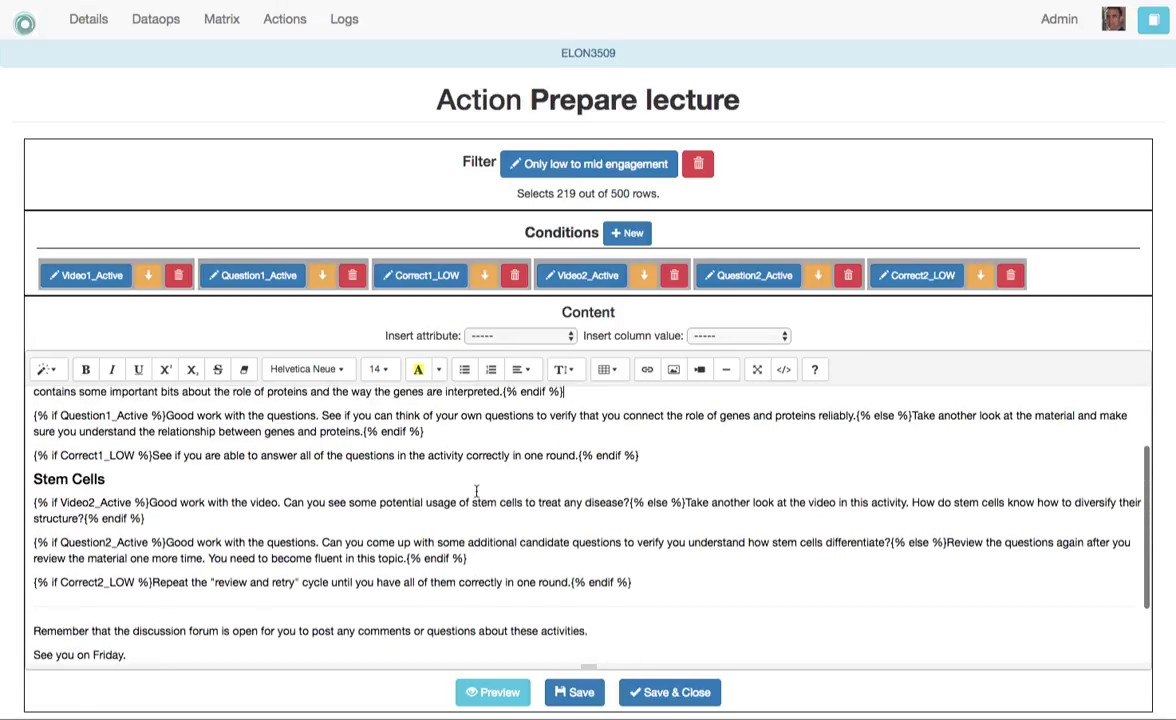
scroll(476, 490, "down", 1)
scroll(476, 490, "down", 1)
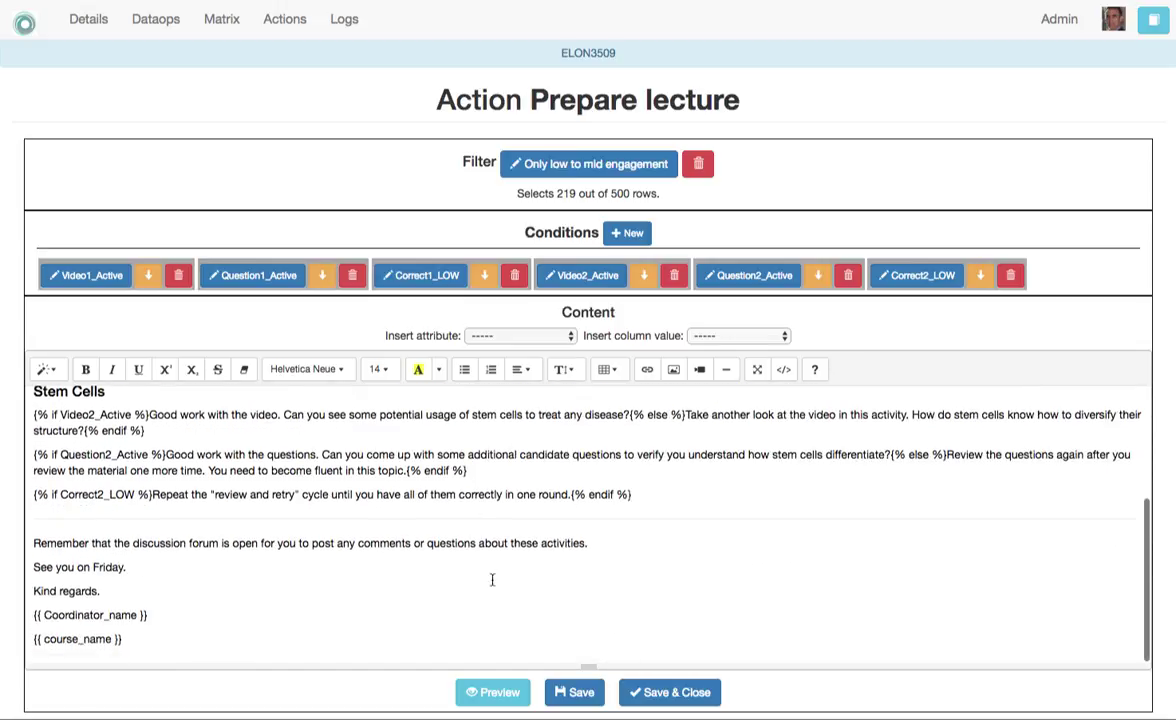
left_click(500, 694)
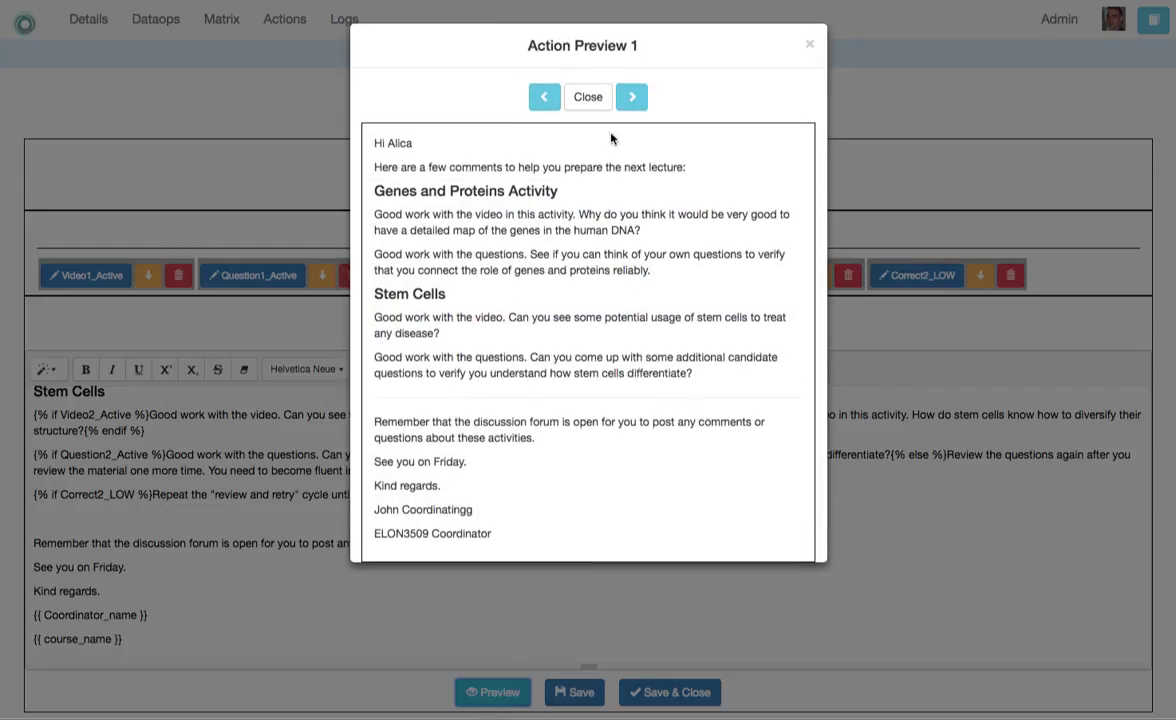
left_click(632, 97)
left_click(632, 97)
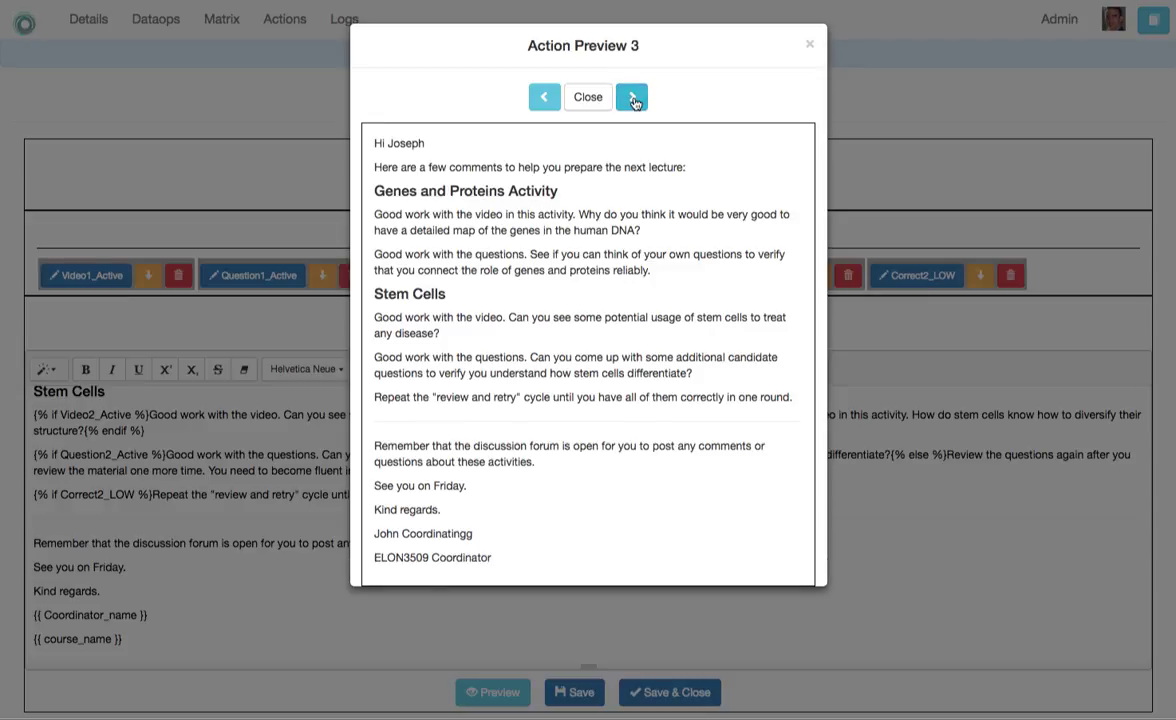
left_click(632, 97)
left_click(632, 97)
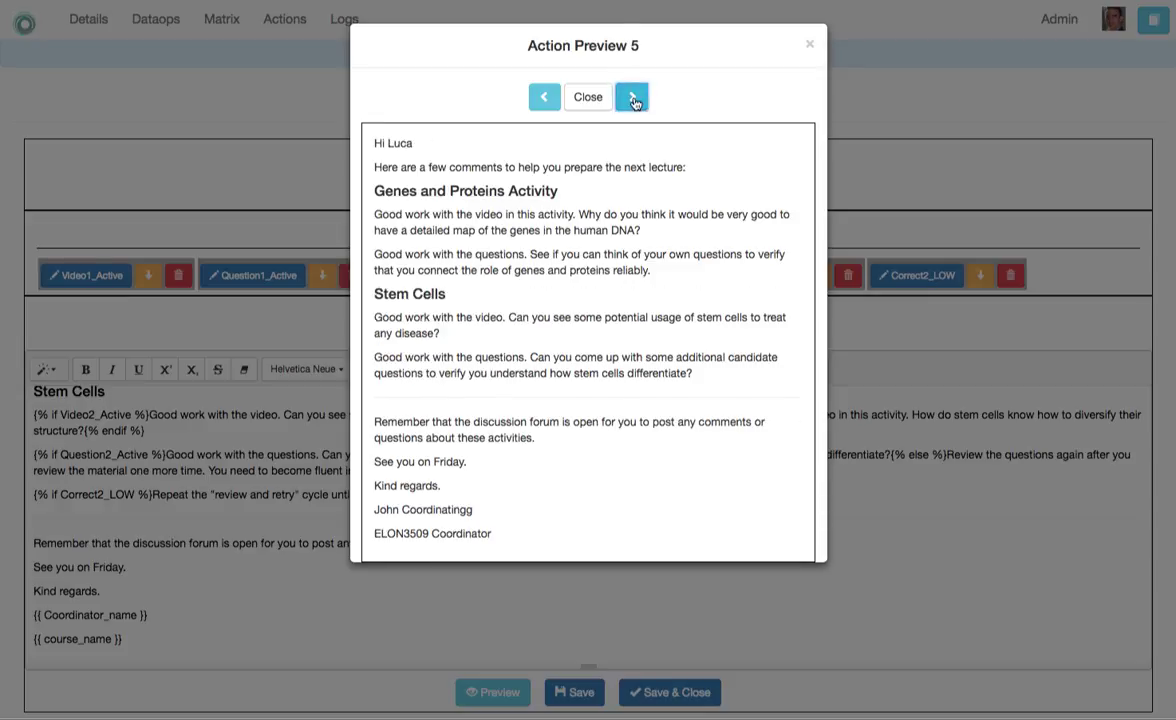
left_click(632, 97)
left_click(632, 97)
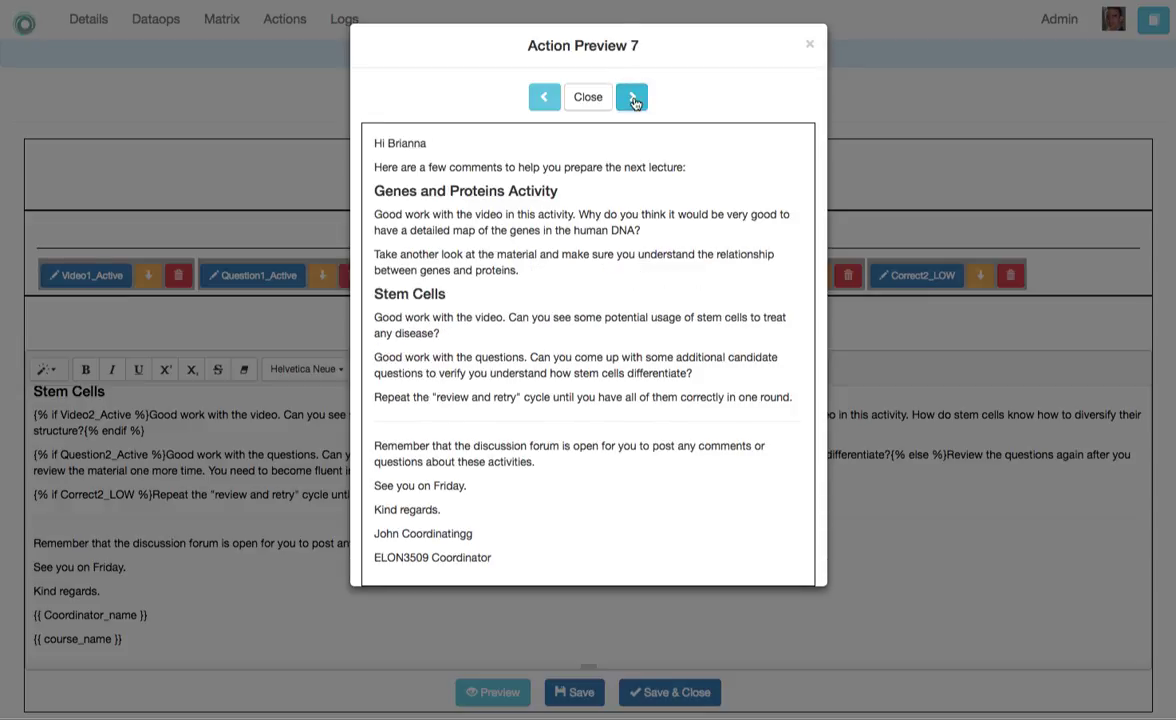
left_click(632, 97)
left_click(632, 97)
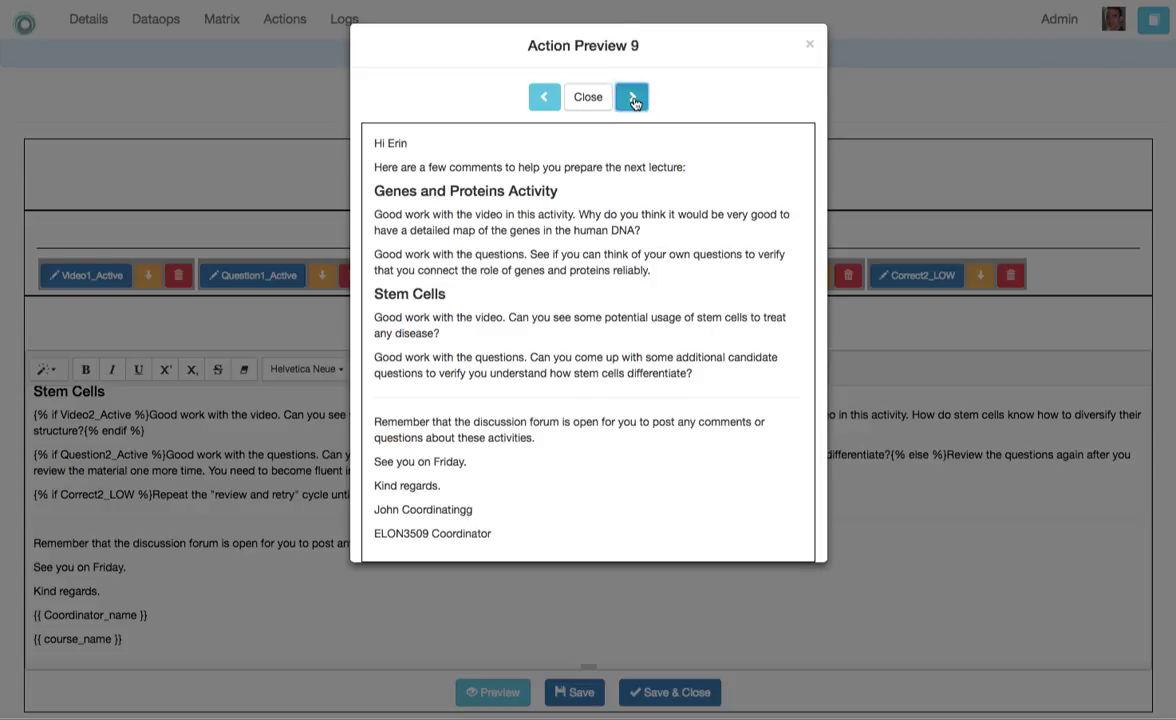
left_click(632, 97)
left_click(632, 97)
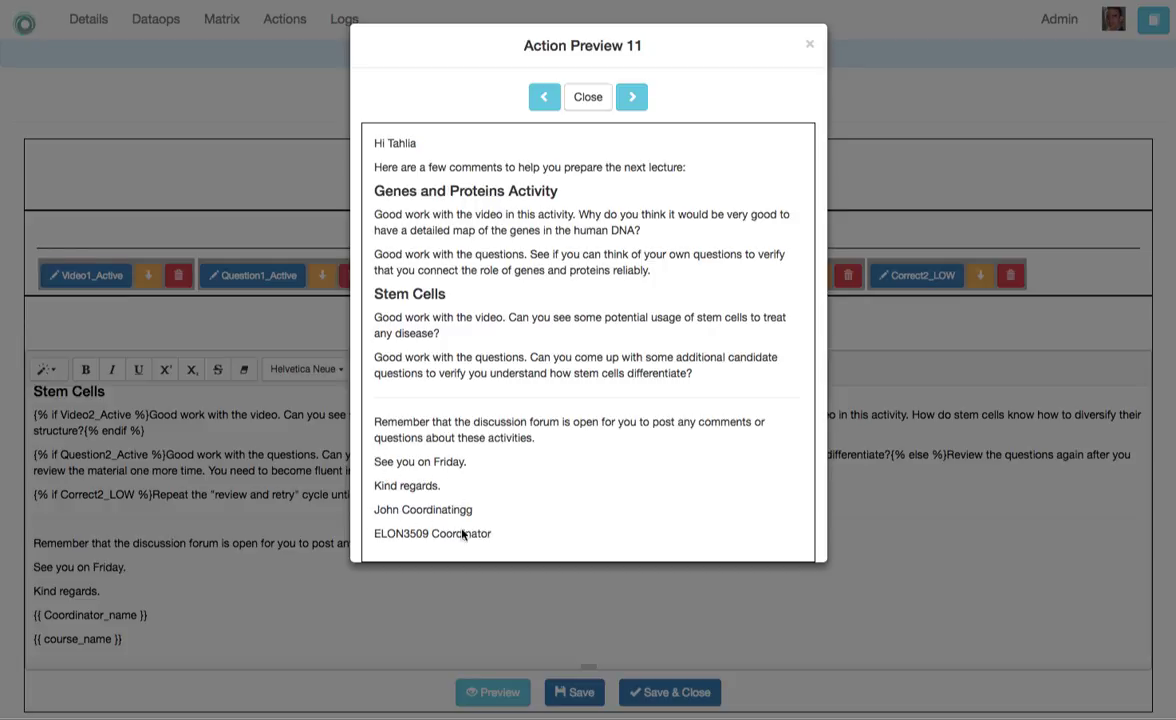
left_click(588, 97)
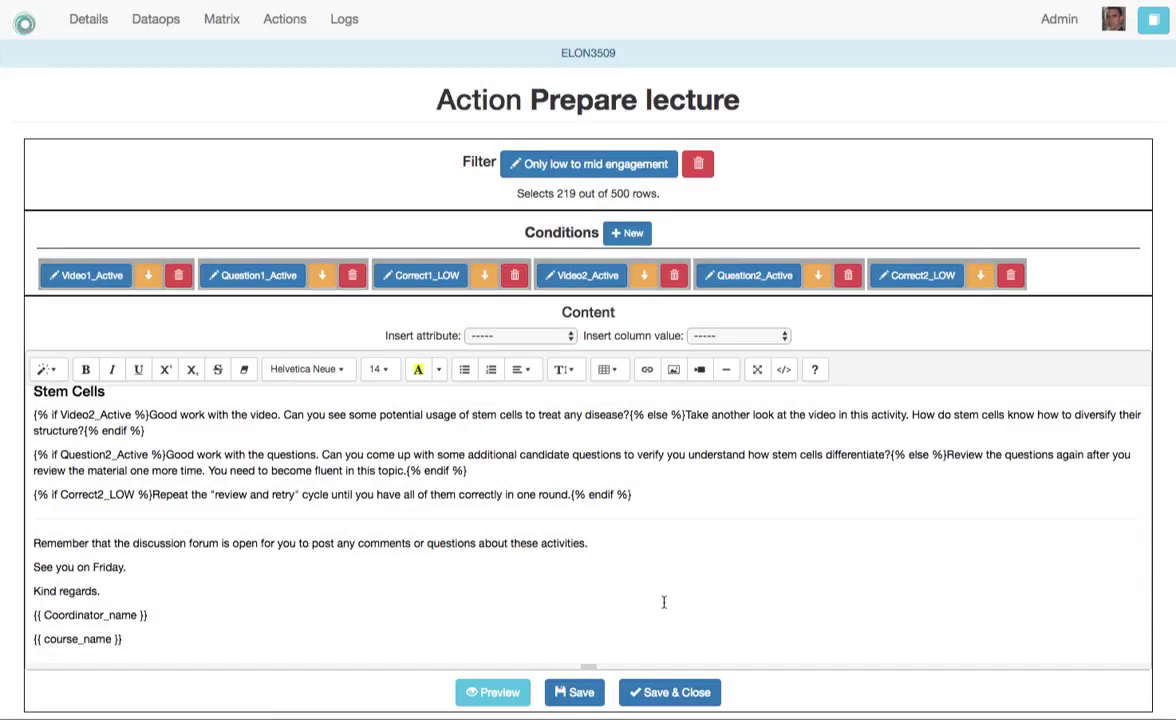
- Save Prepare lecture and start its email send with subject 'Suggestions for lecture preparation'
left_click(677, 698)
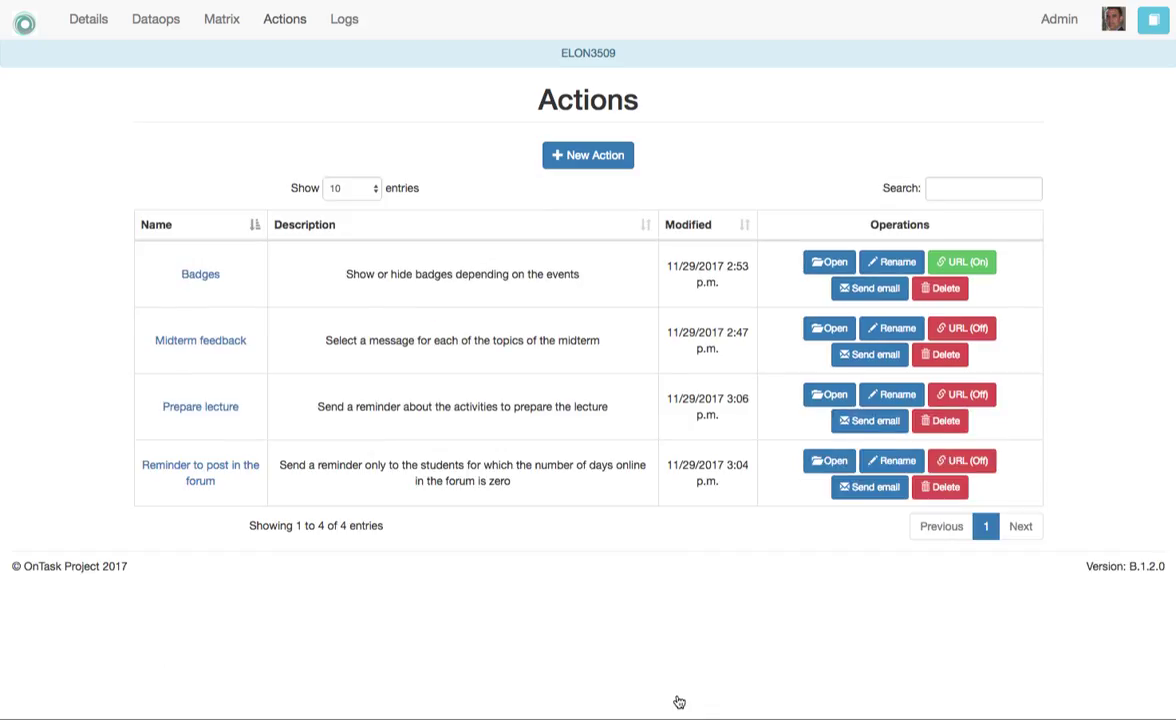
left_click(853, 421)
left_click(595, 197)
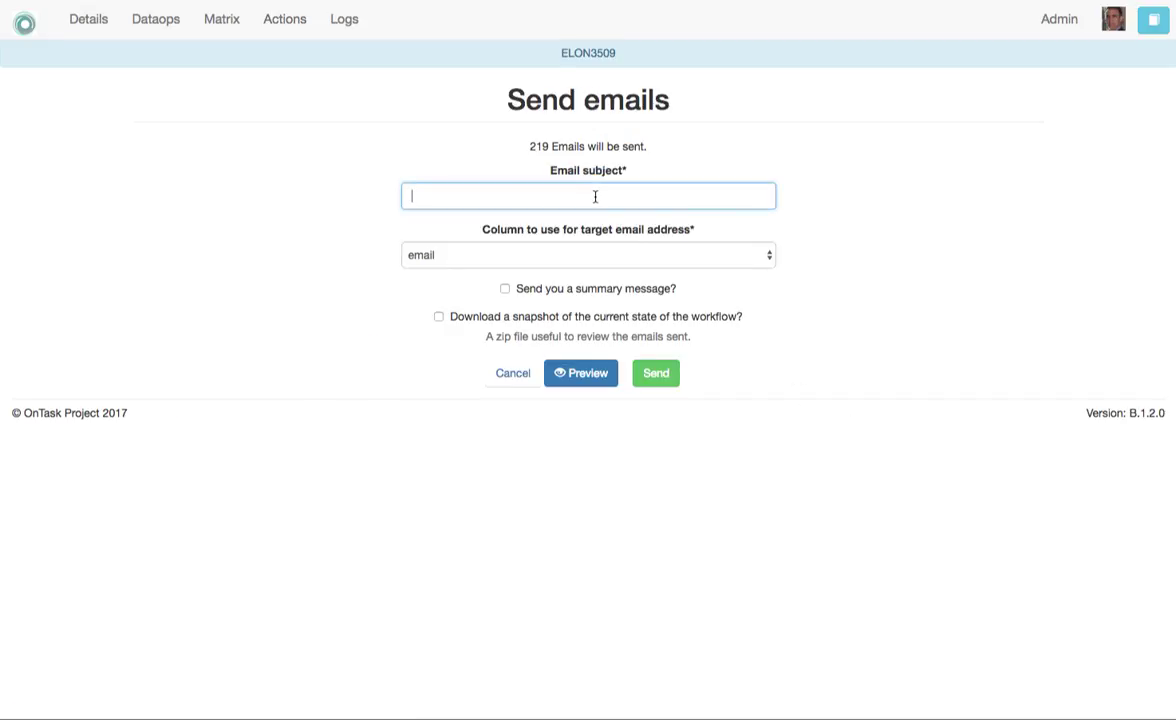
type("Suggestions for lecture preparation")
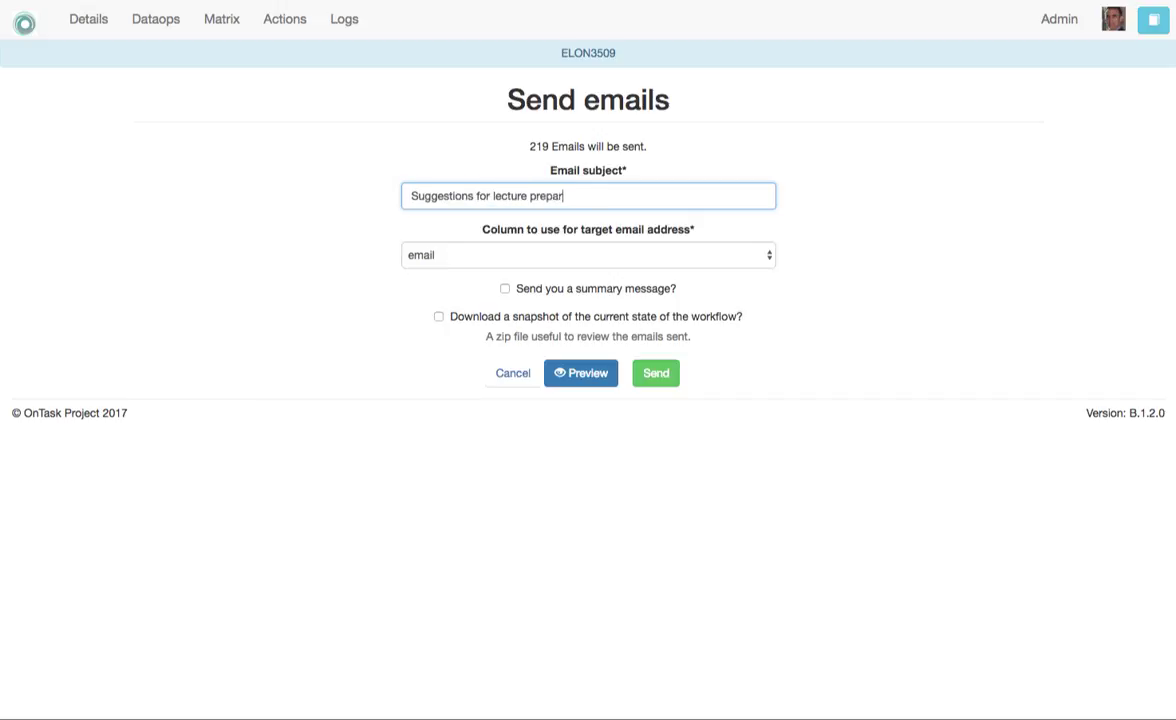
- Keep the email column as recipient and turn on the summary message and workflow snapshot
left_click(510, 257)
left_click(506, 257)
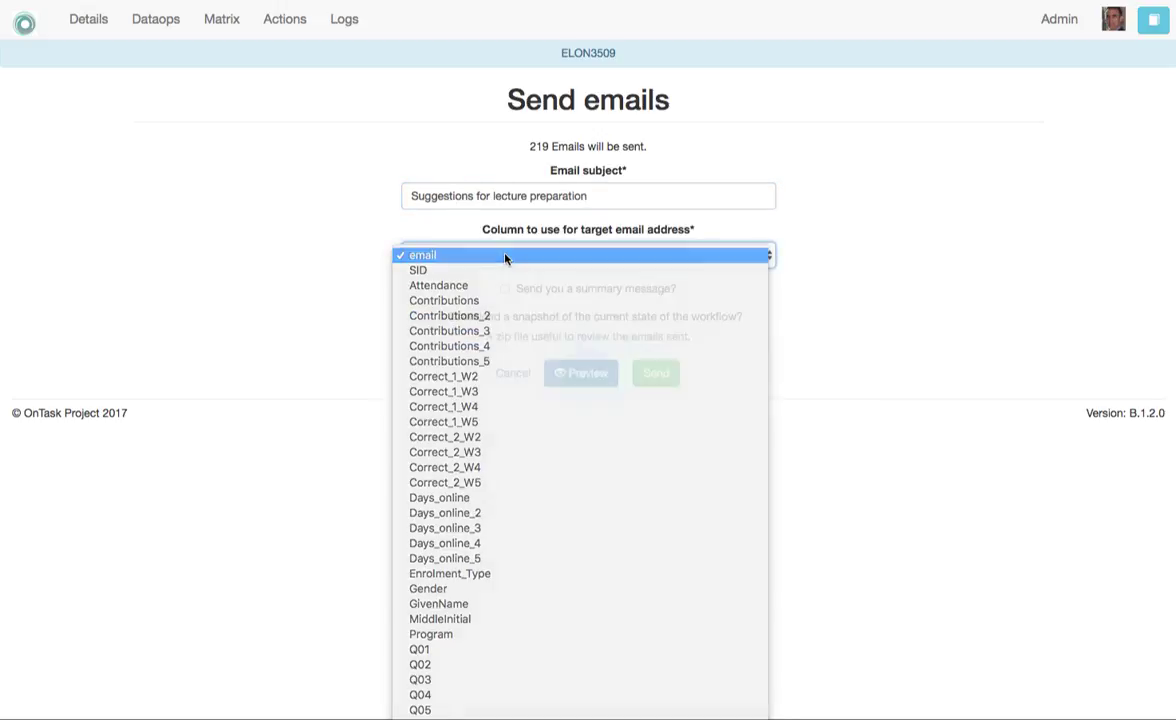
left_click(505, 289)
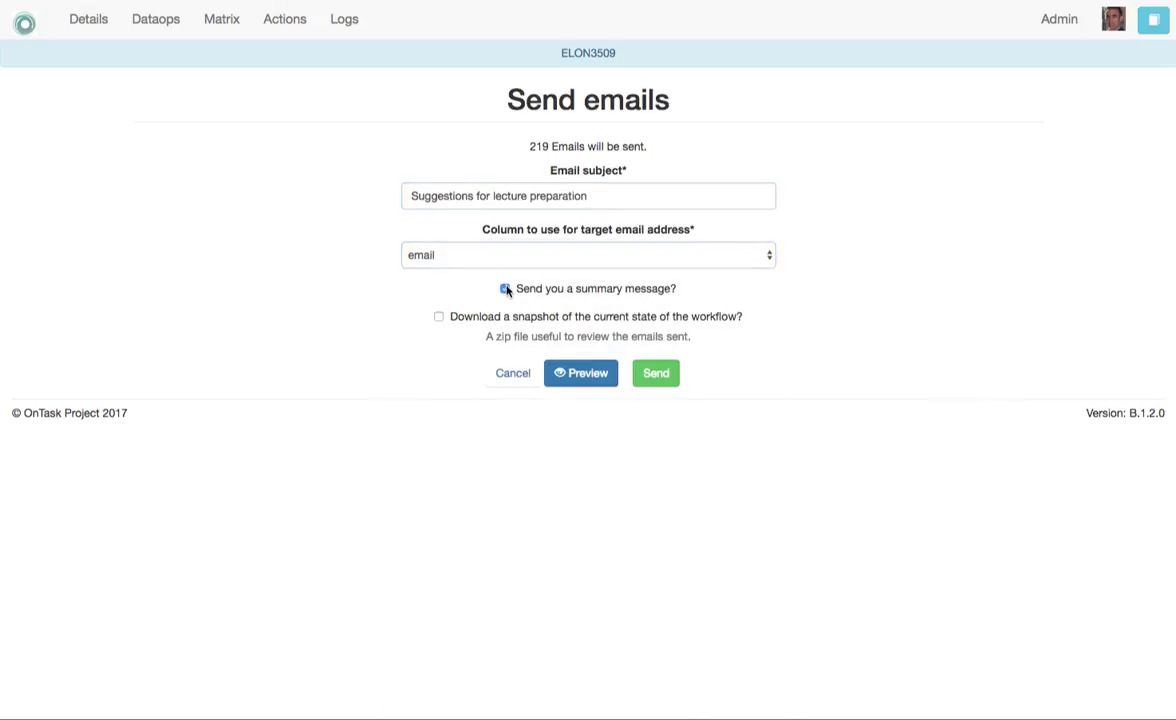
left_click(439, 317)
- Preview the lecture-preparation emails, stepping through several recipients
left_click(588, 373)
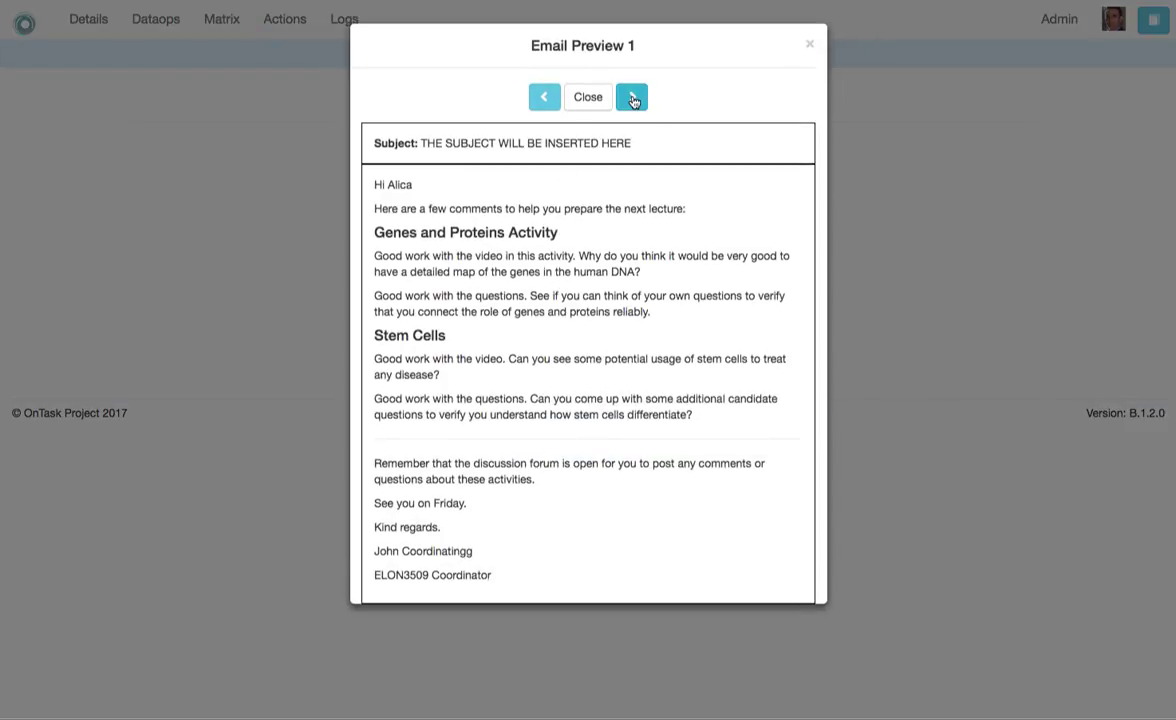
left_click(632, 91)
left_click(632, 92)
left_click(632, 97)
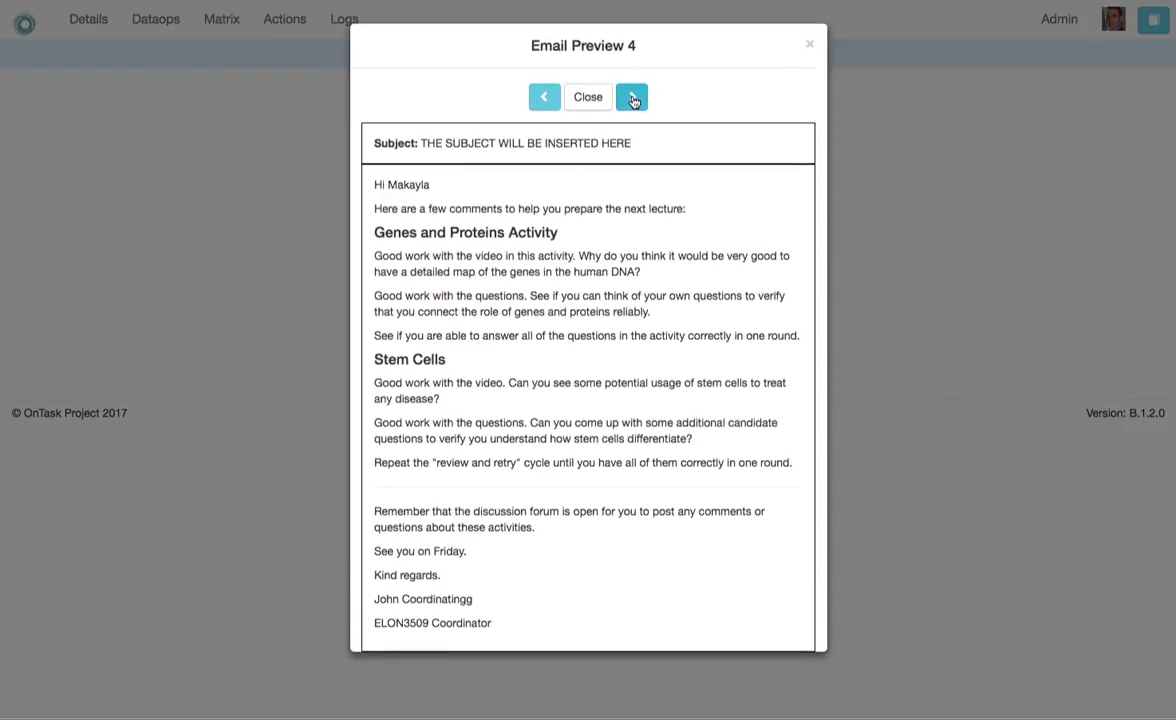
left_click(632, 97)
left_click(632, 97)
left_click(632, 97)
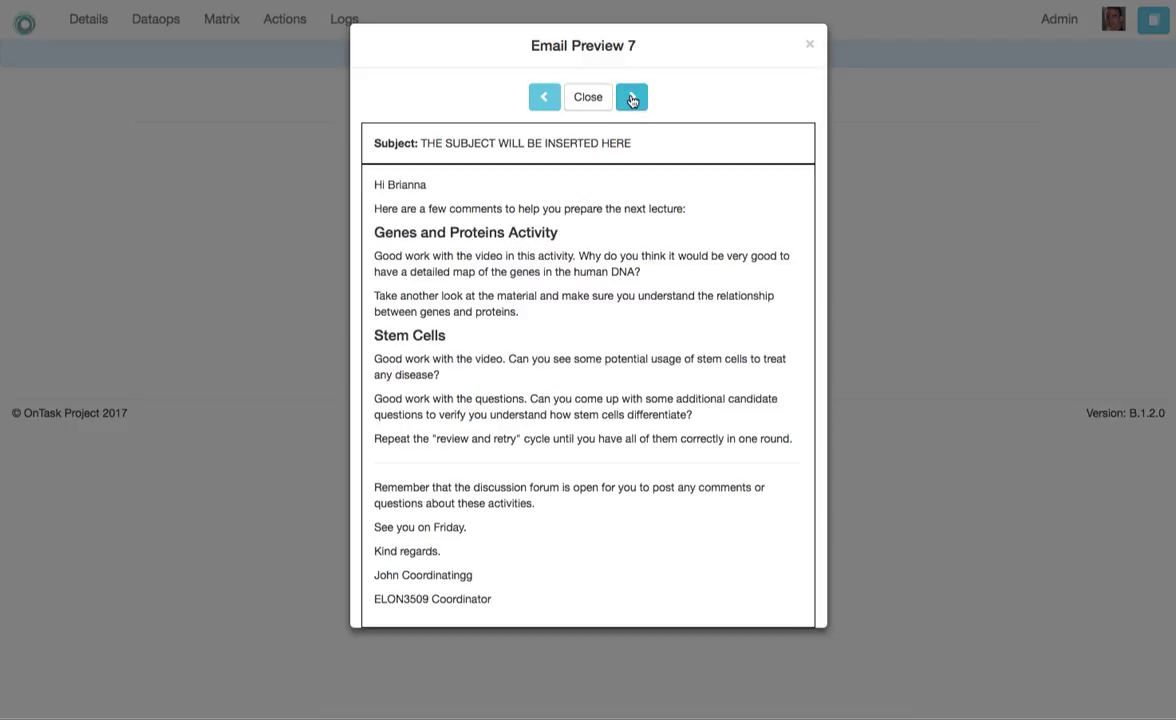
left_click(590, 100)
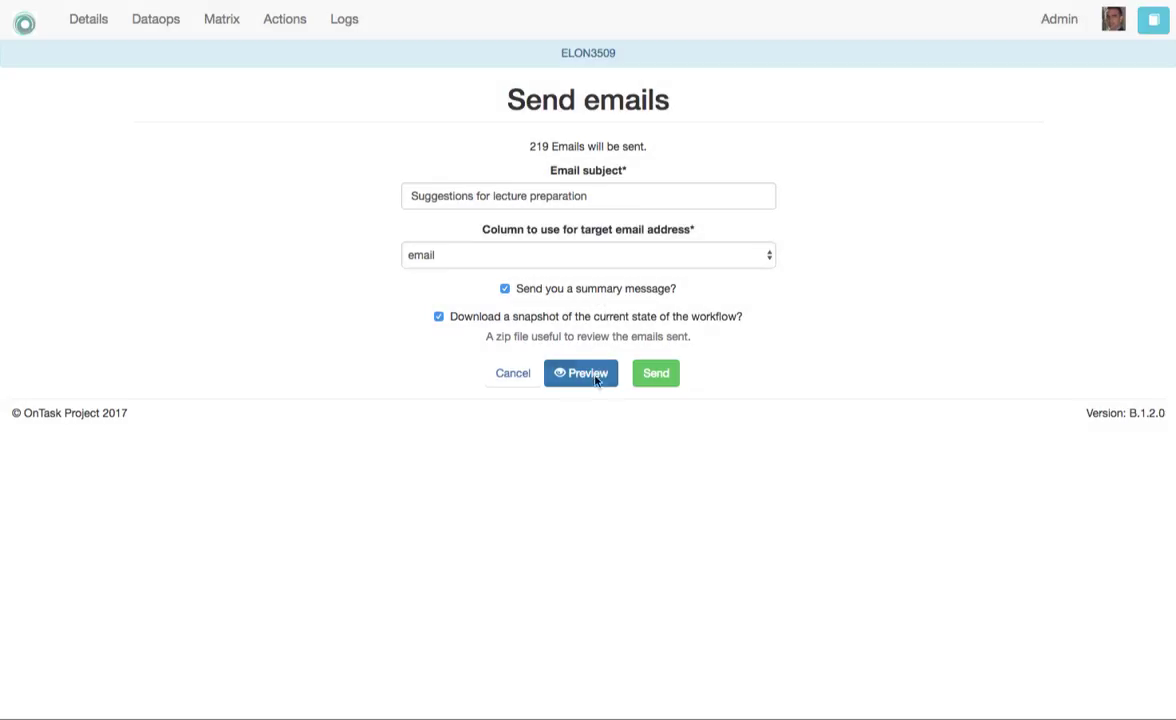
- Send the 219 emails, skip saving the snapshot file, and return to the actions list
left_click(662, 372)
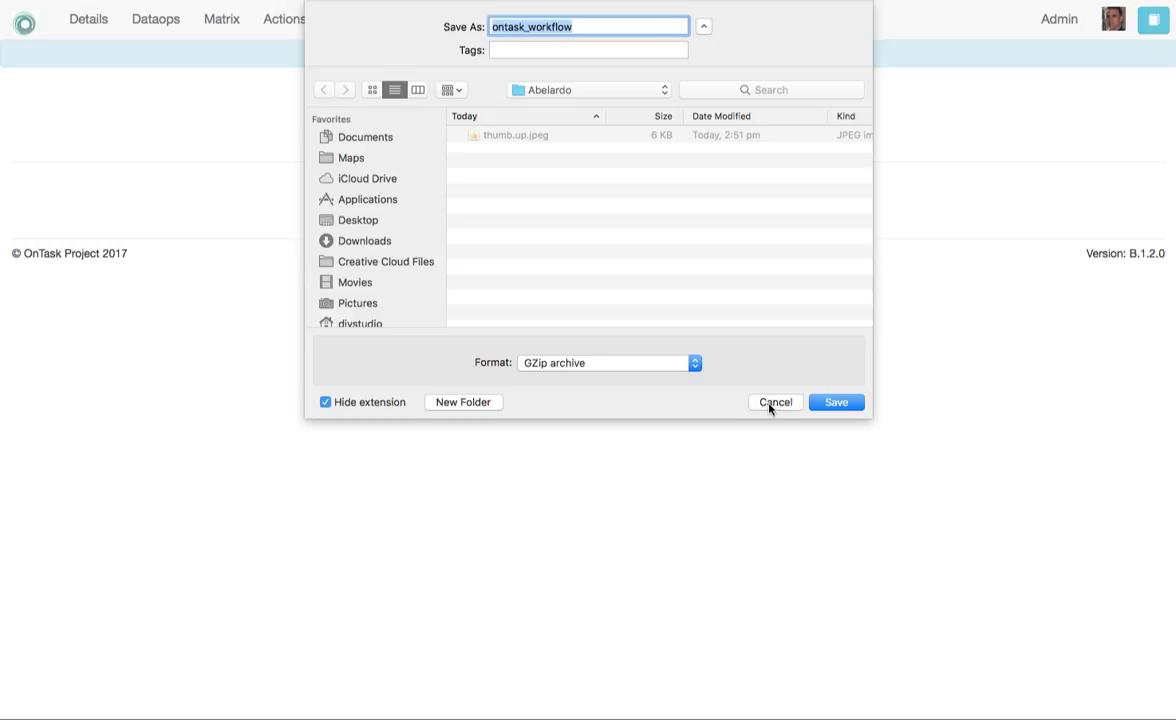
left_click(770, 404)
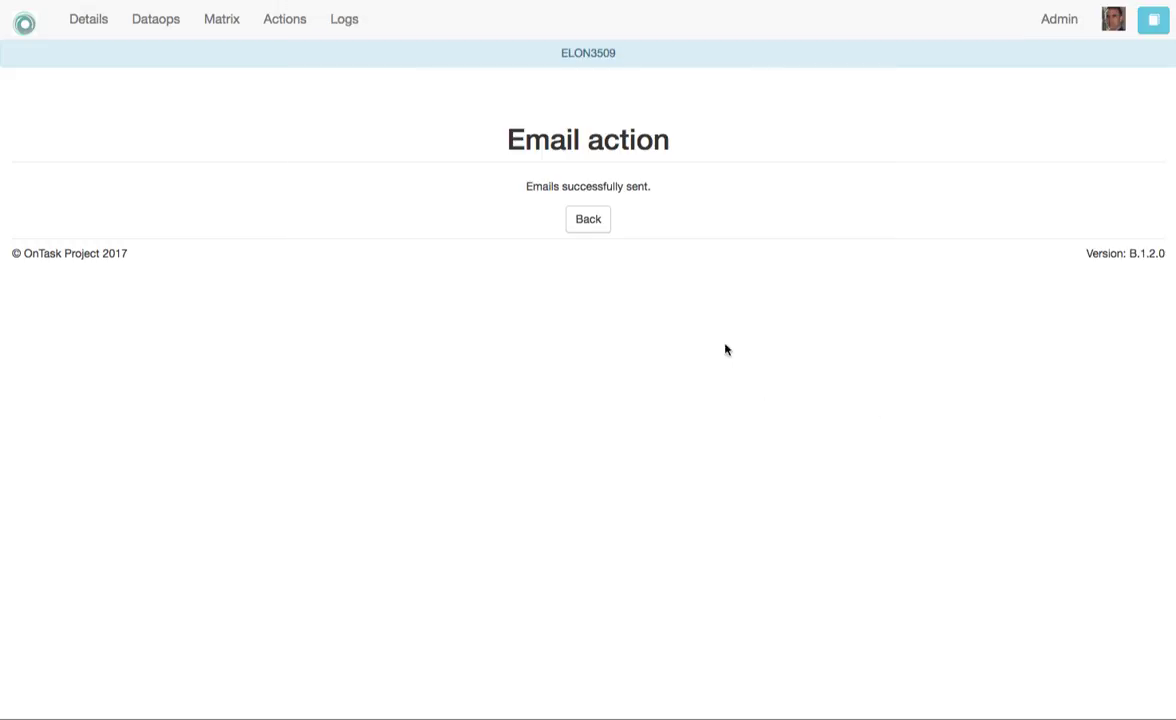
left_click(588, 218)
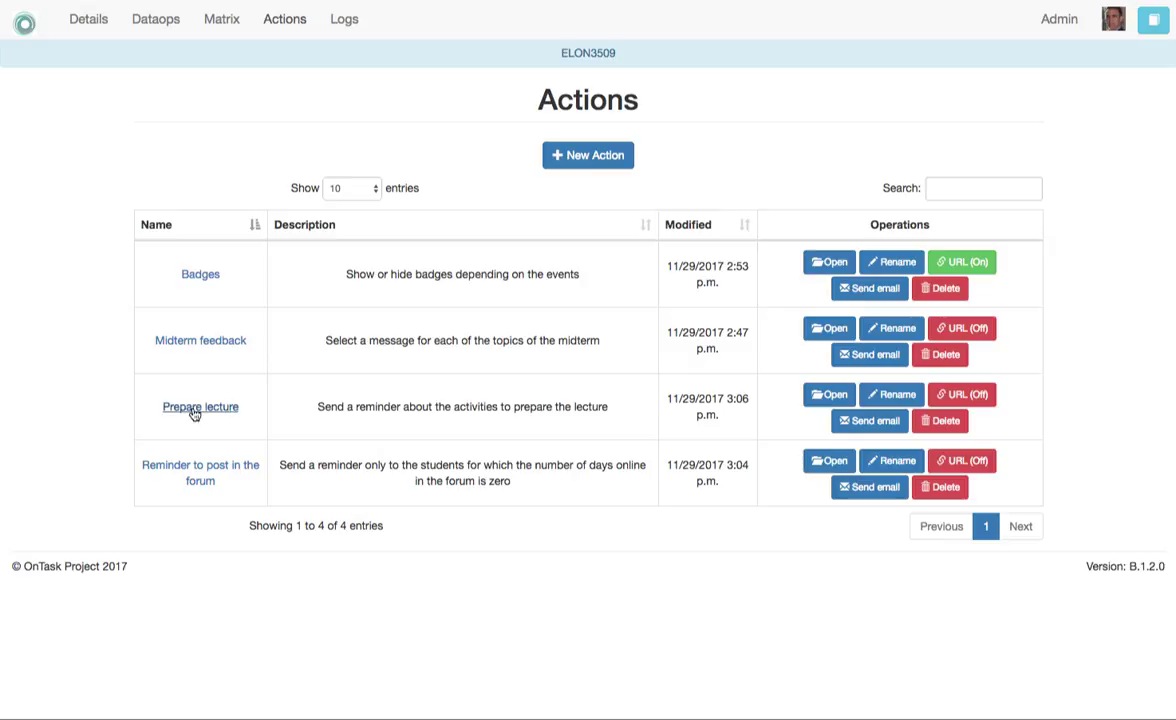
- Open Badges, inspect its text and thumbs-up images, and view the Video_achieved condition (Video_1_W5 ≥ 60)
left_click(200, 274)
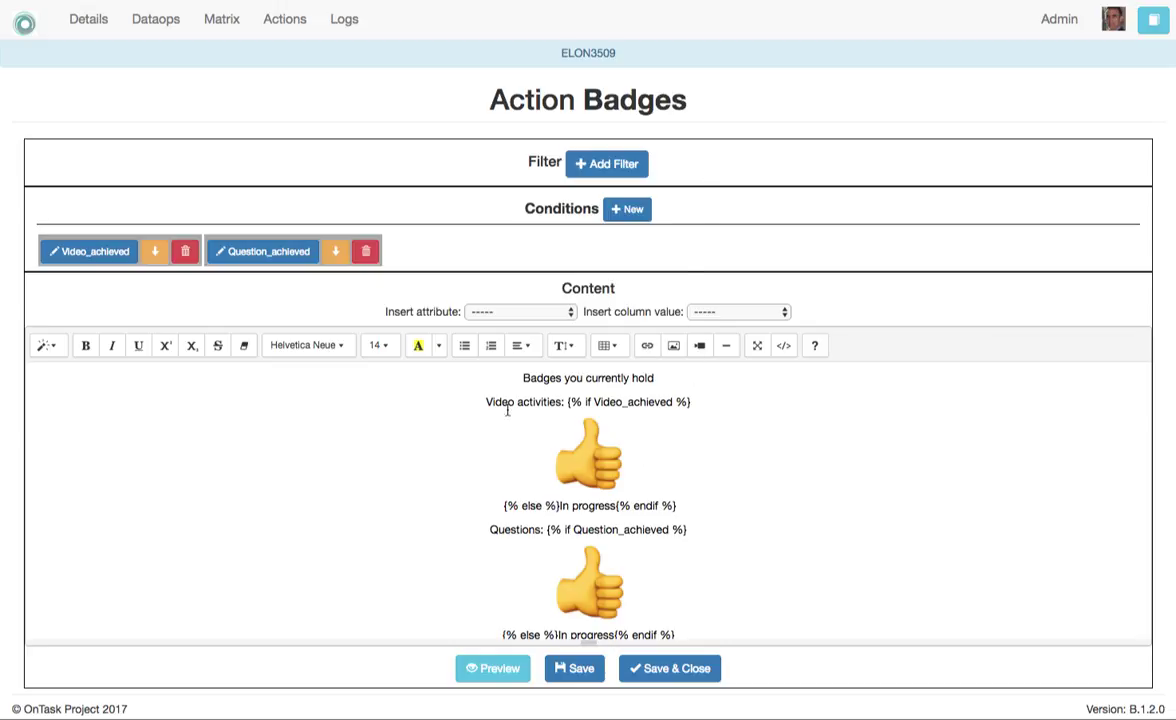
left_click_drag(485, 402, 566, 400)
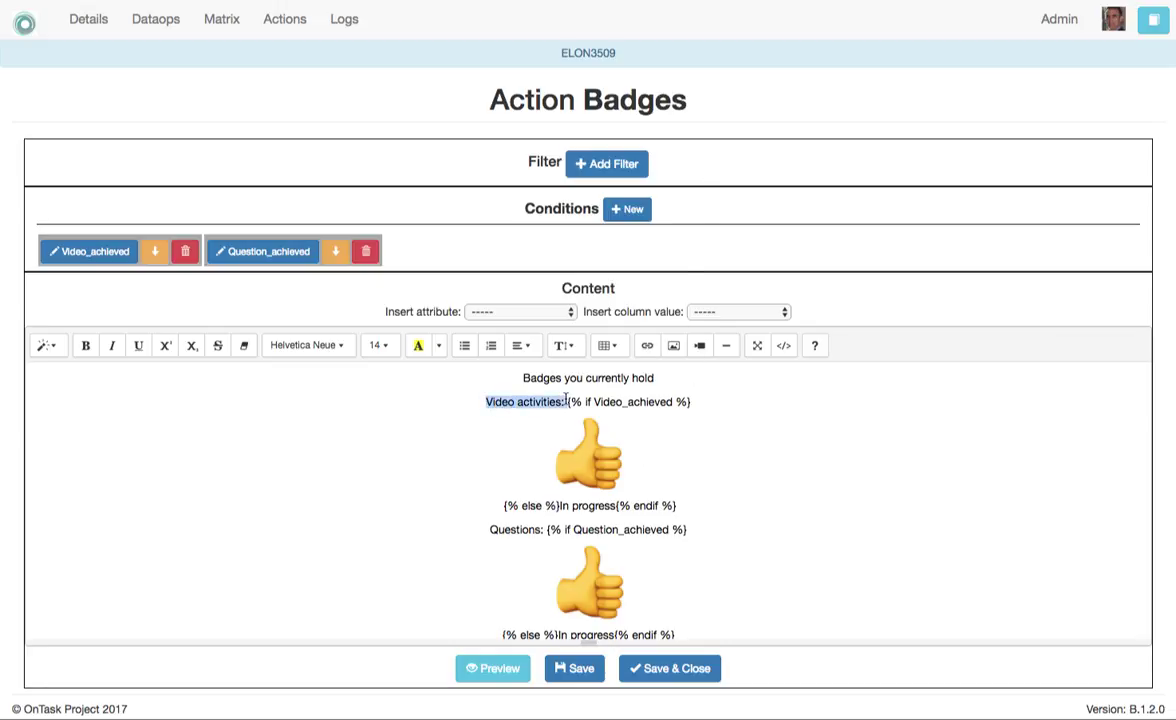
left_click_drag(490, 530, 541, 530)
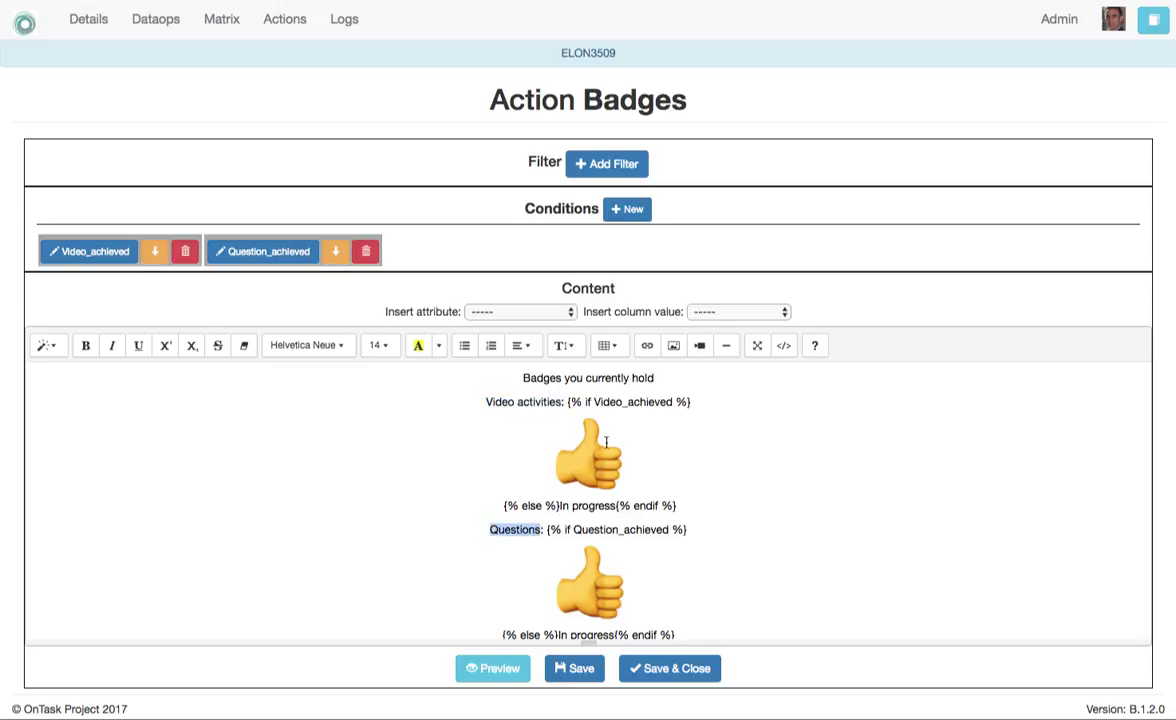
left_click(595, 460)
left_click(593, 576)
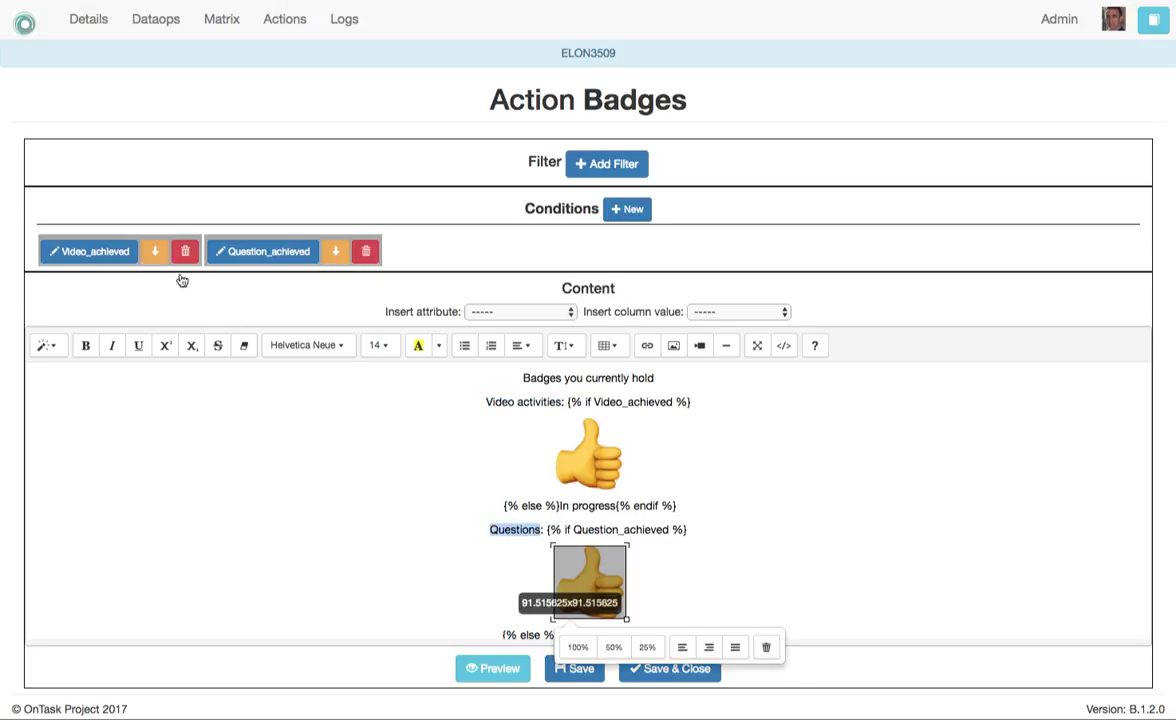
left_click(105, 256)
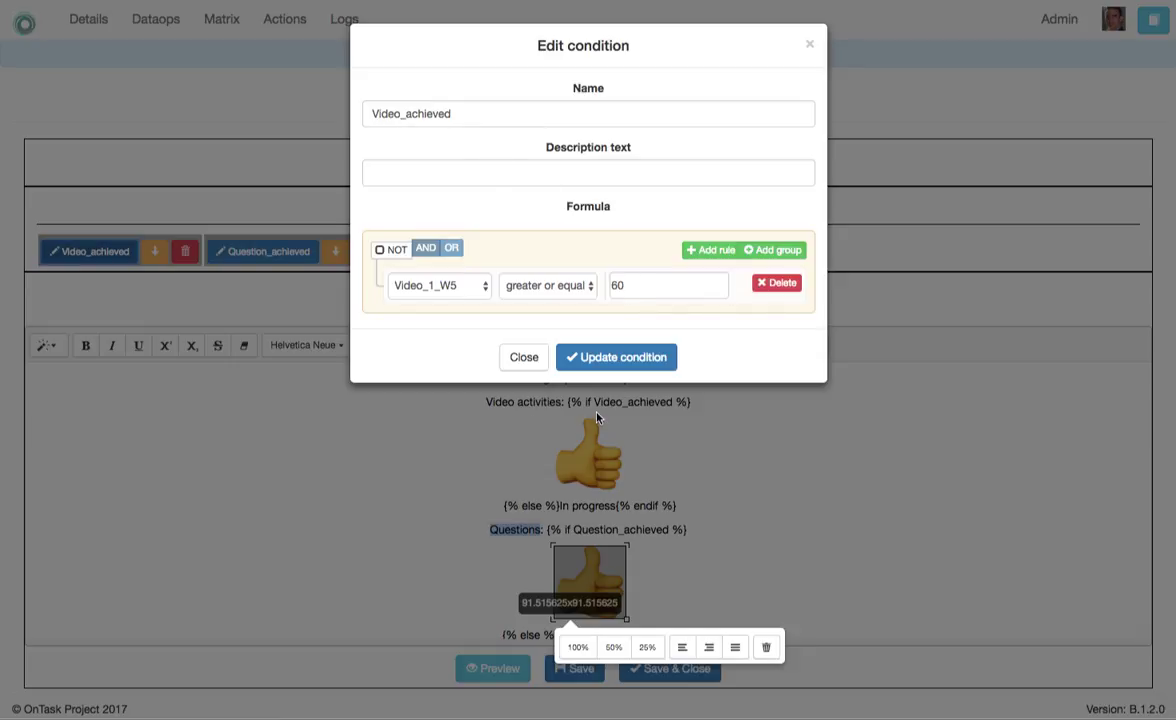
- Save the Video_achieved condition and preview badge text for students 1 through 11
left_click(598, 360)
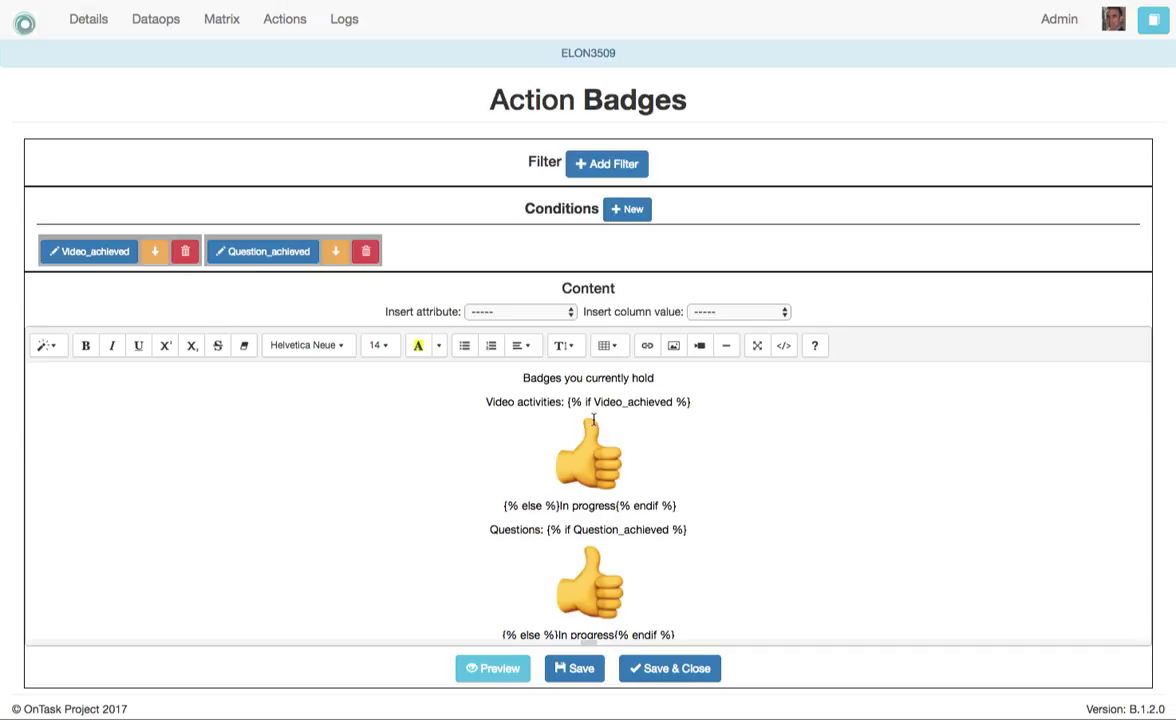
left_click(495, 668)
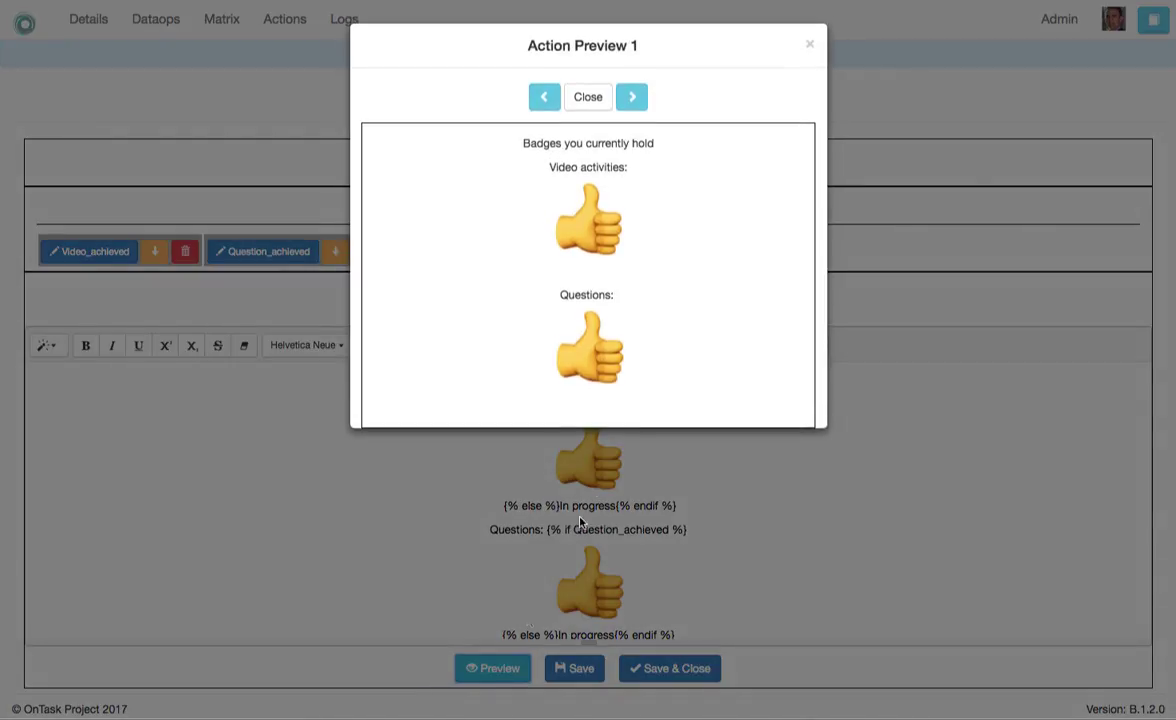
left_click(631, 97)
left_click(632, 99)
left_click(631, 99)
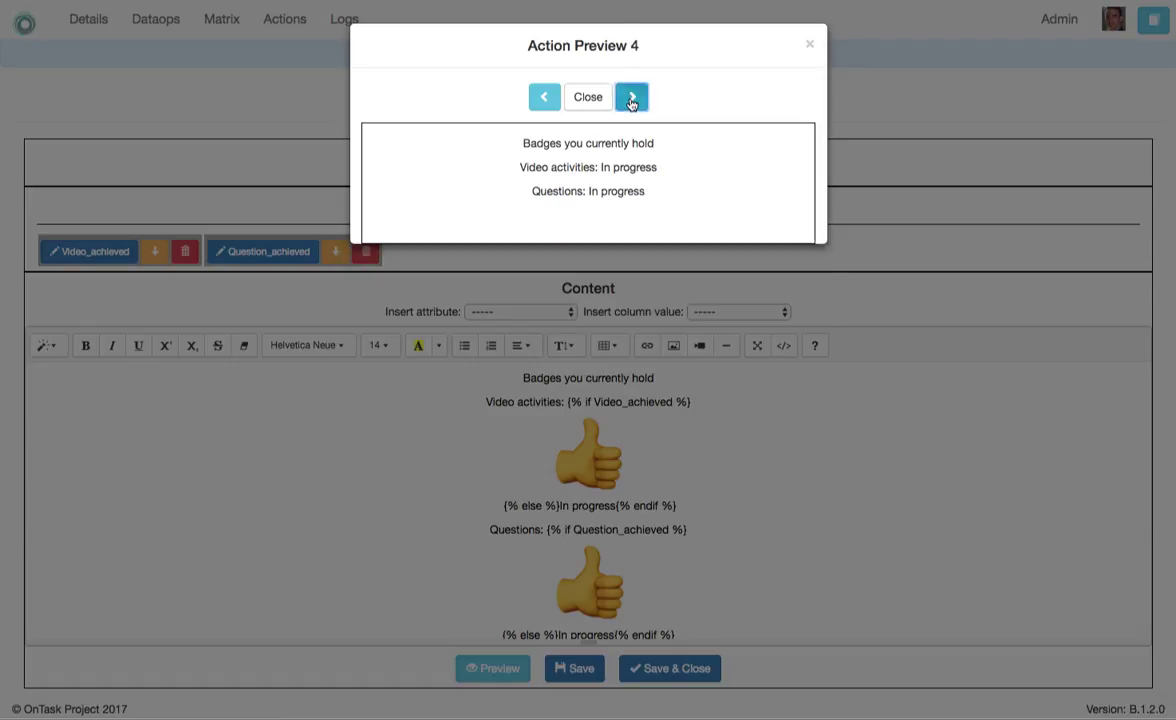
left_click(631, 99)
left_click(631, 99)
left_click(631, 99)
left_click(631, 99)
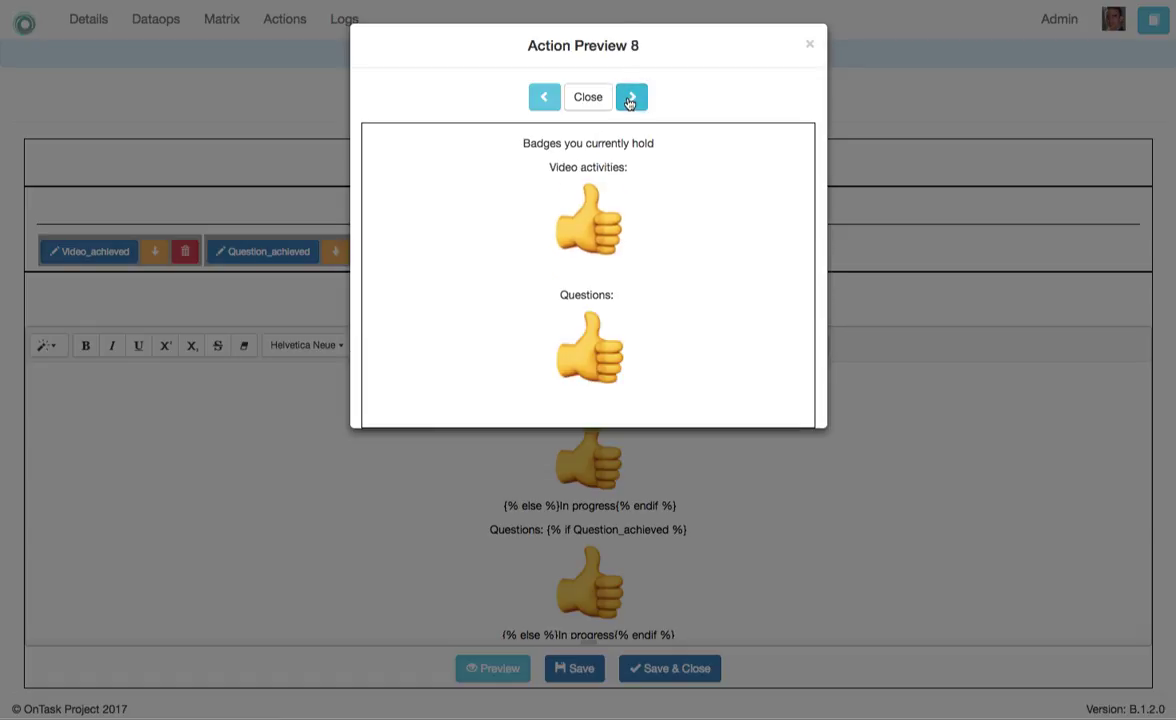
left_click(631, 99)
left_click(631, 99)
left_click(631, 99)
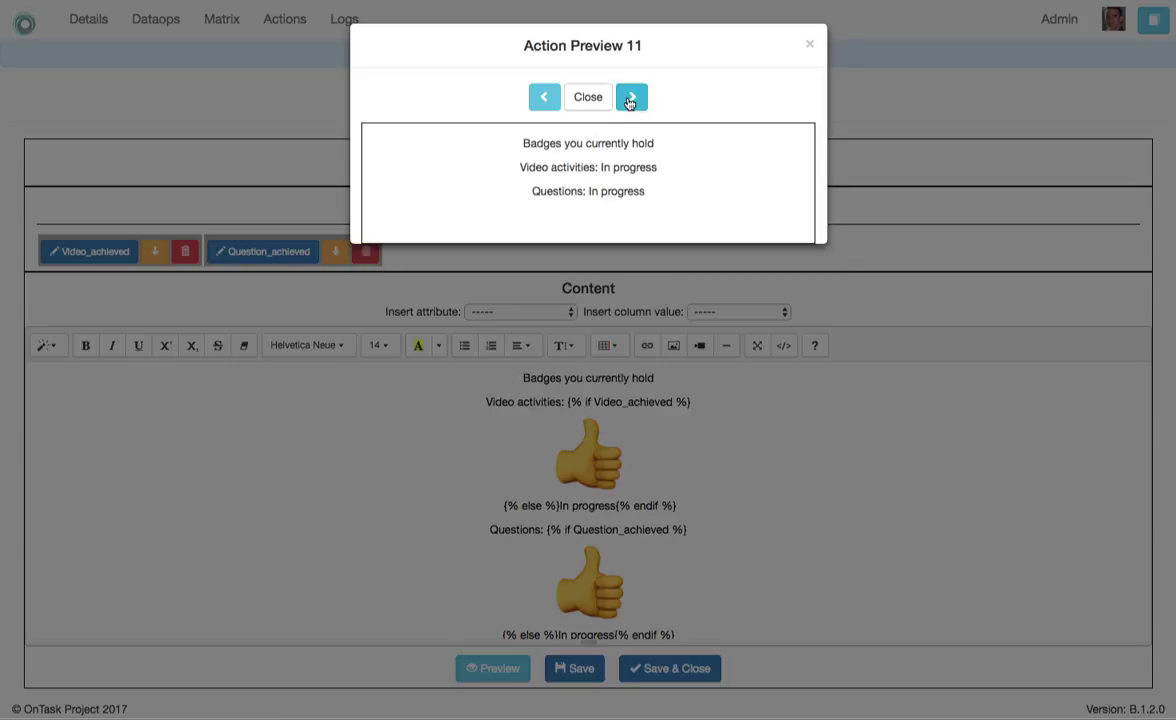
left_click(585, 104)
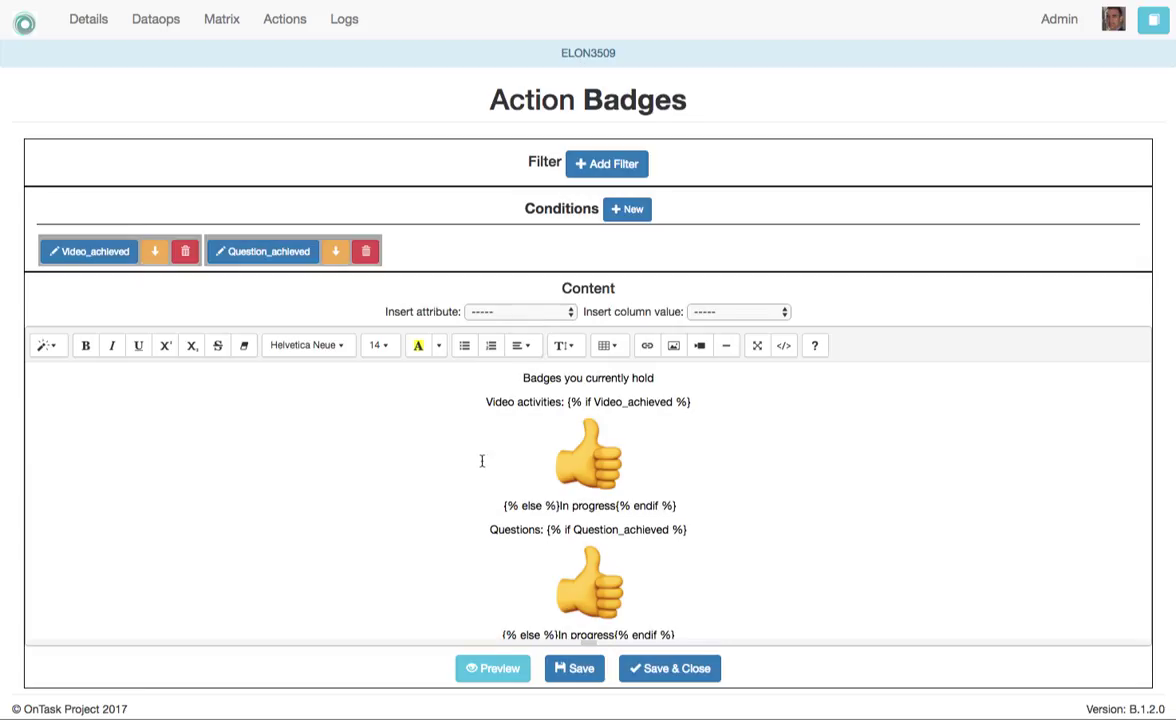
- Save the Badges action and make its personalised URL unavailable to users
left_click(680, 672)
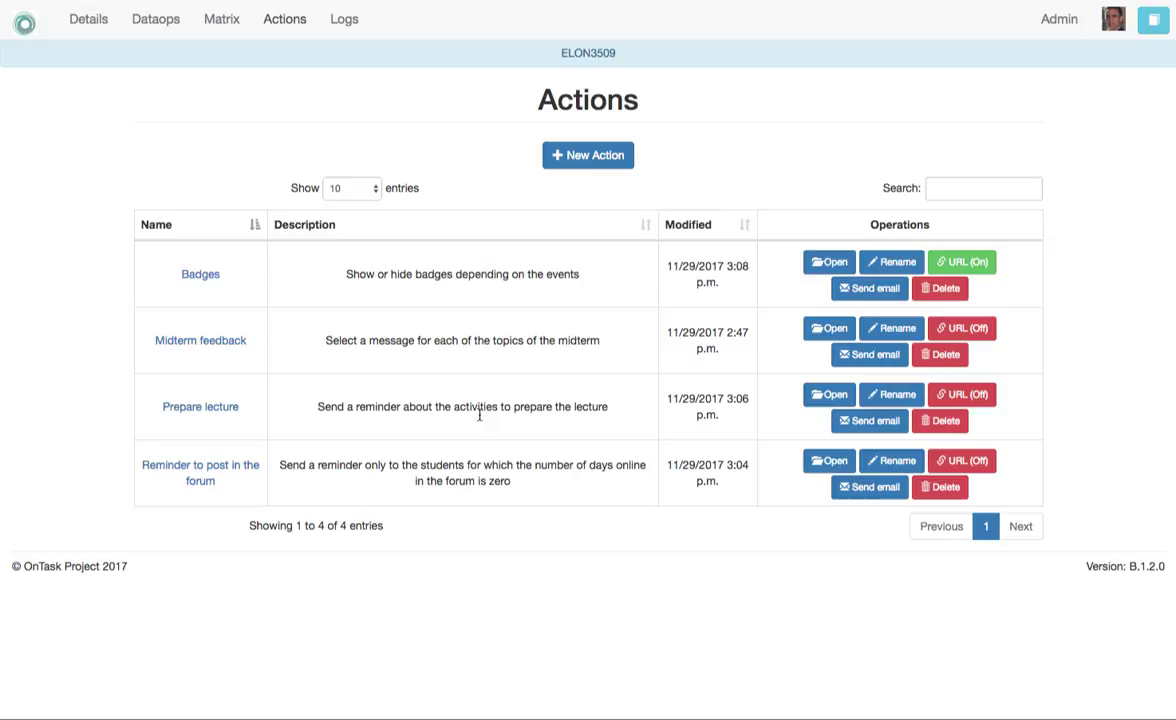
left_click(958, 262)
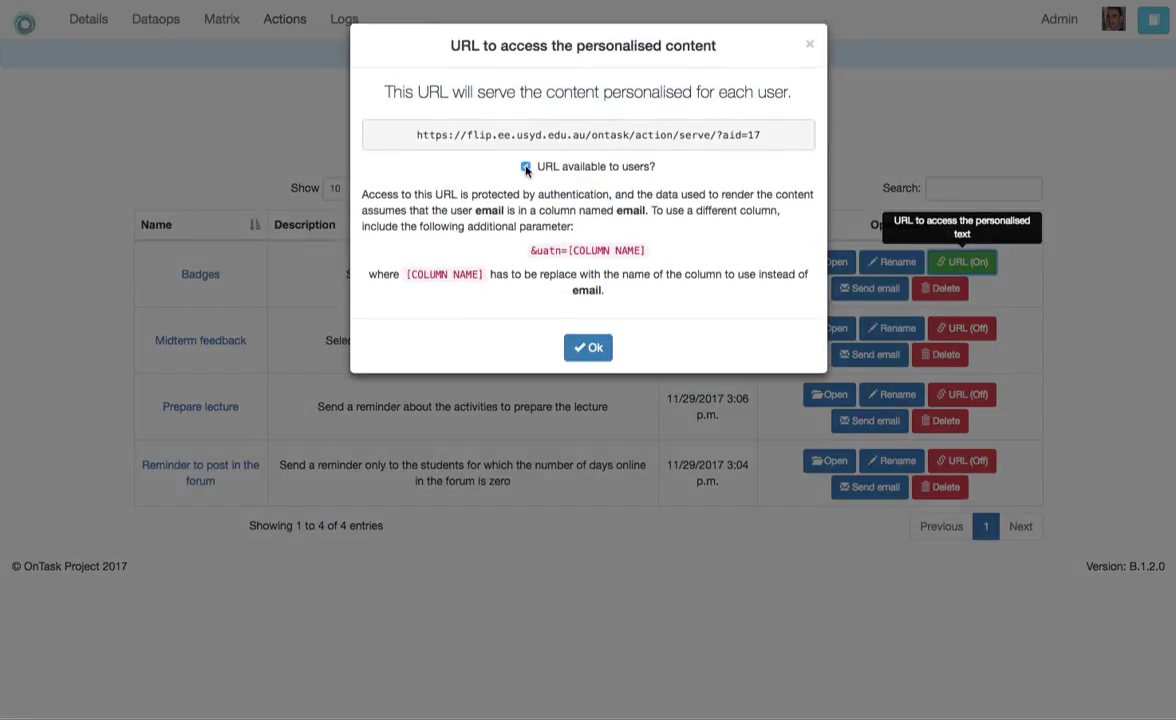
left_click(525, 166)
left_click(592, 349)
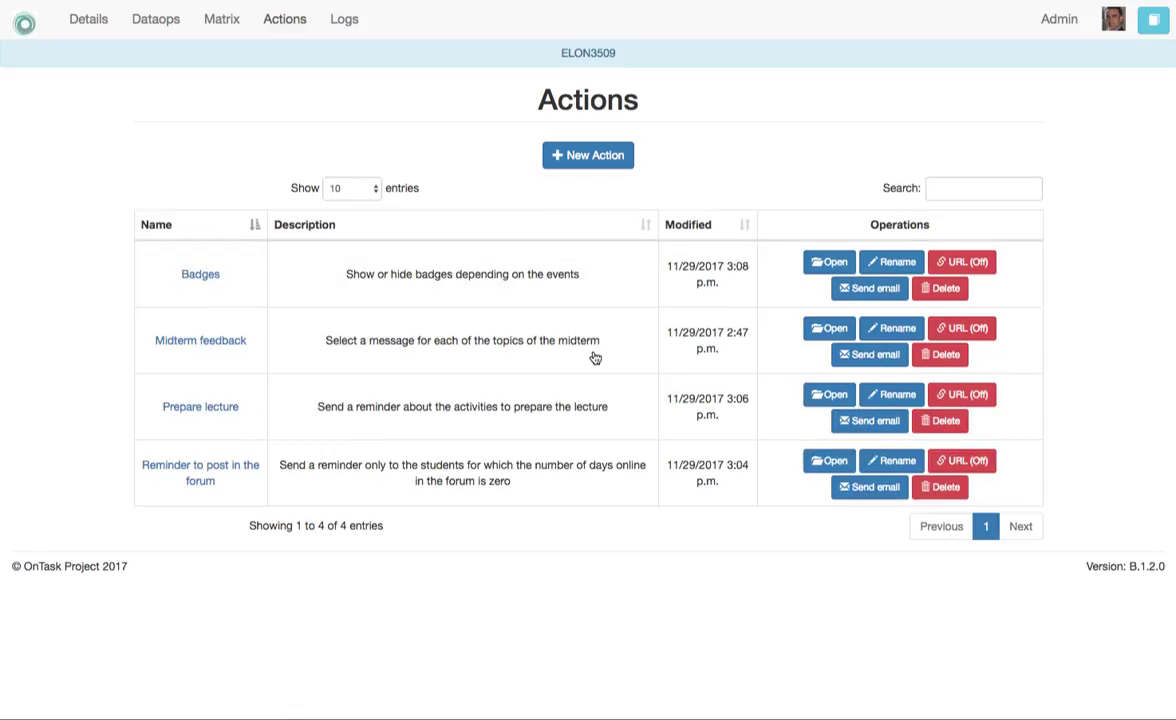
- Make the Badges personalised URL available to users again
left_click(961, 263)
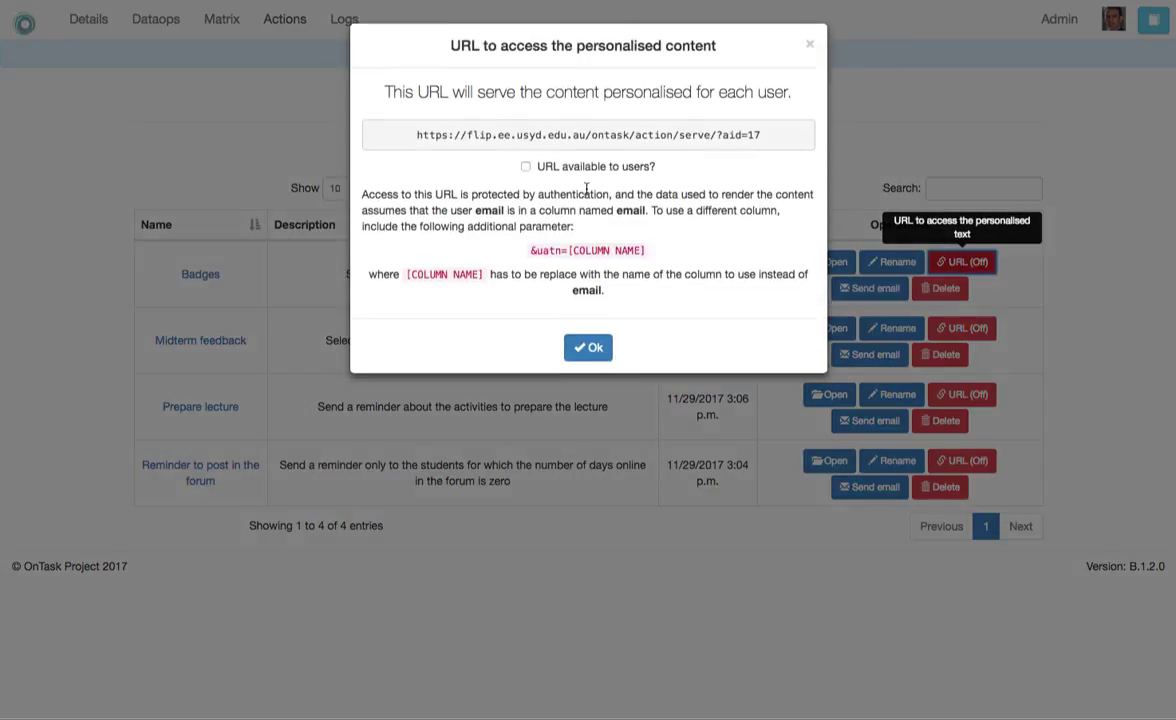
left_click(525, 166)
left_click(598, 351)
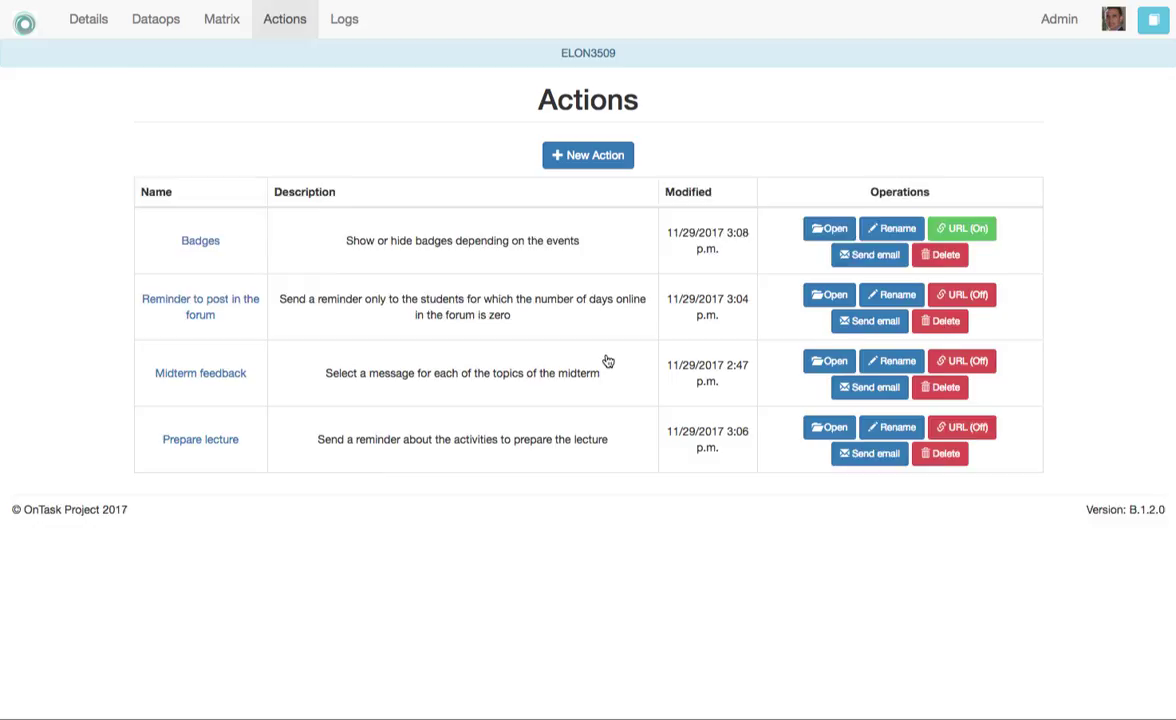
- Browse the workflow logs to page 3 (entries 21–30) and request the CSV download
left_click(343, 20)
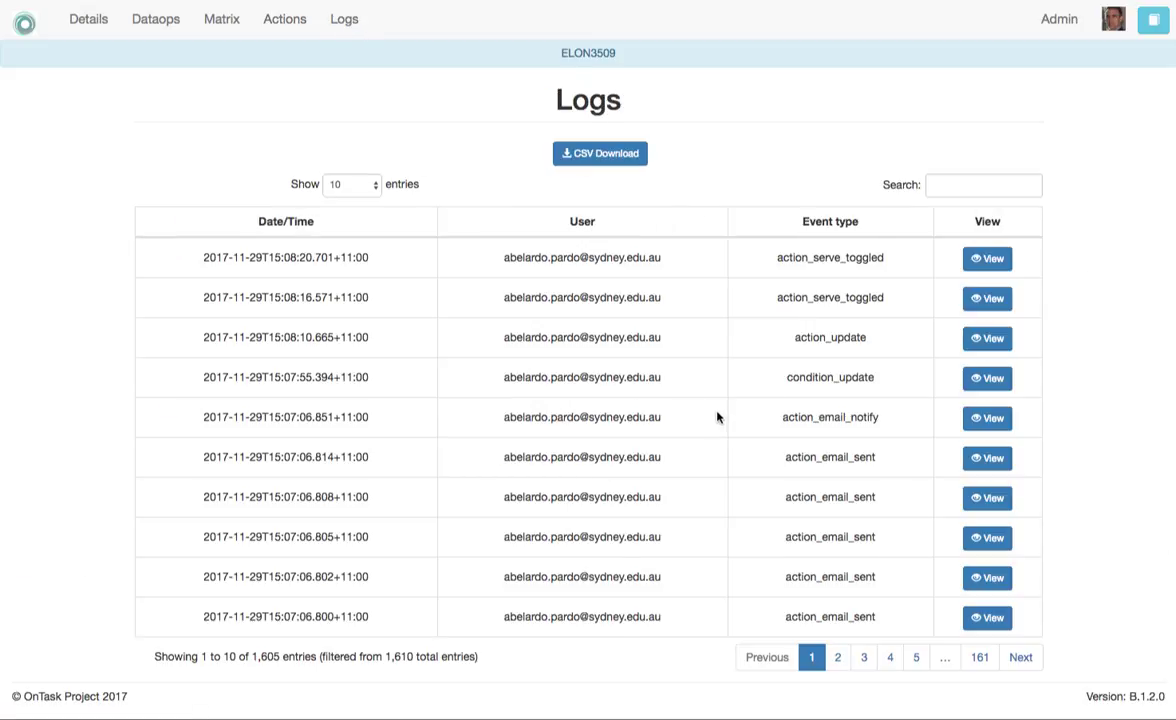
left_click(839, 658)
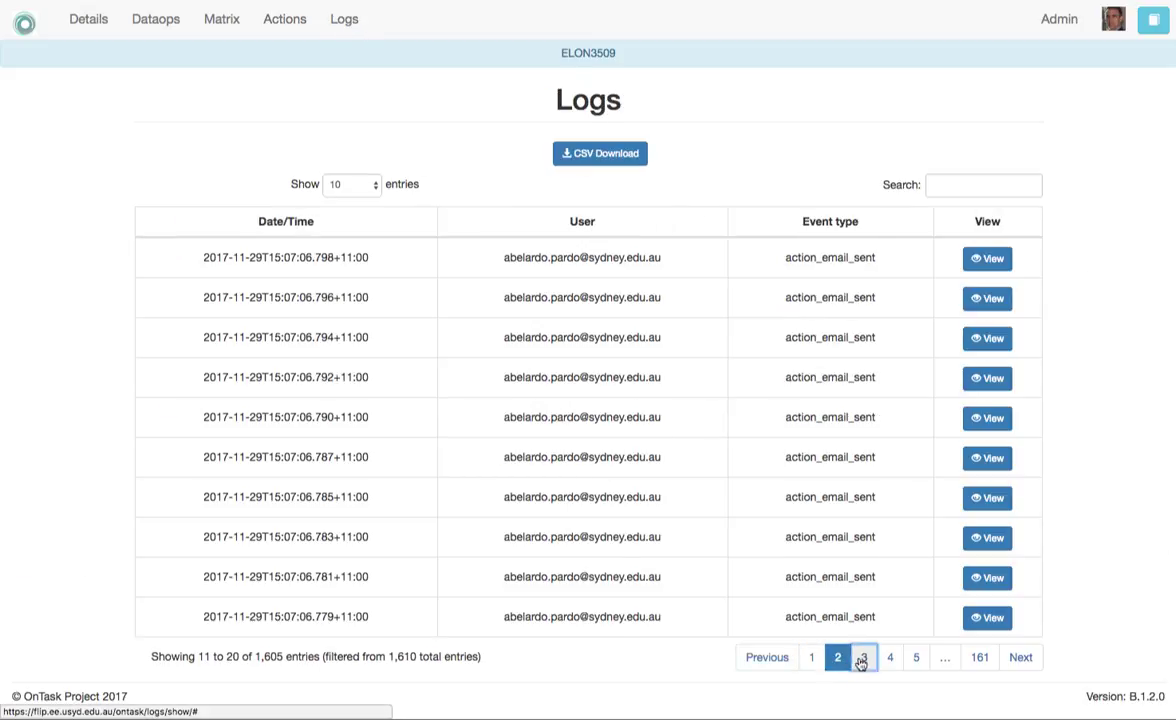
left_click(864, 657)
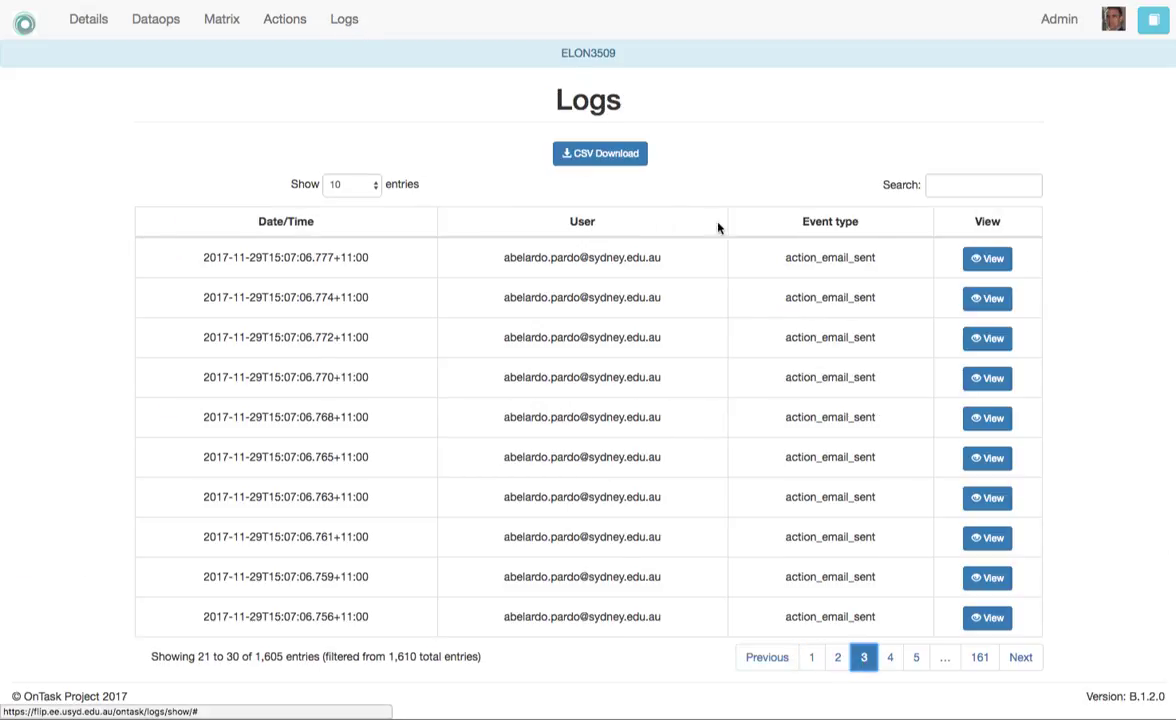
left_click(607, 164)
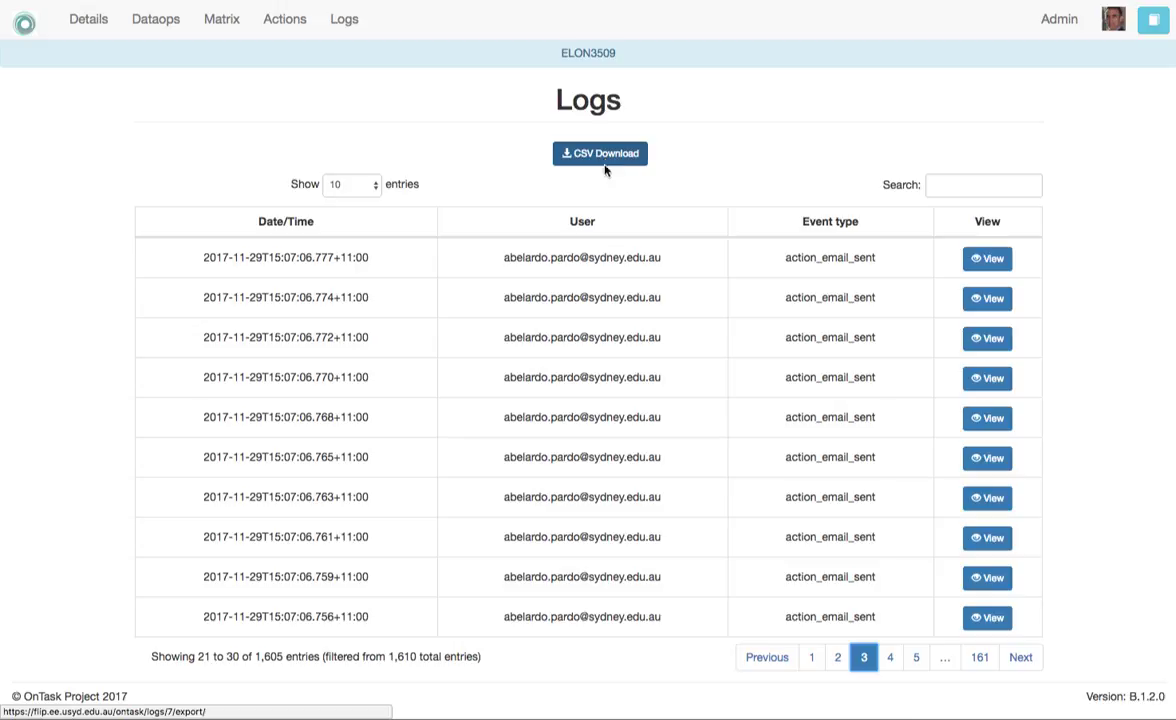